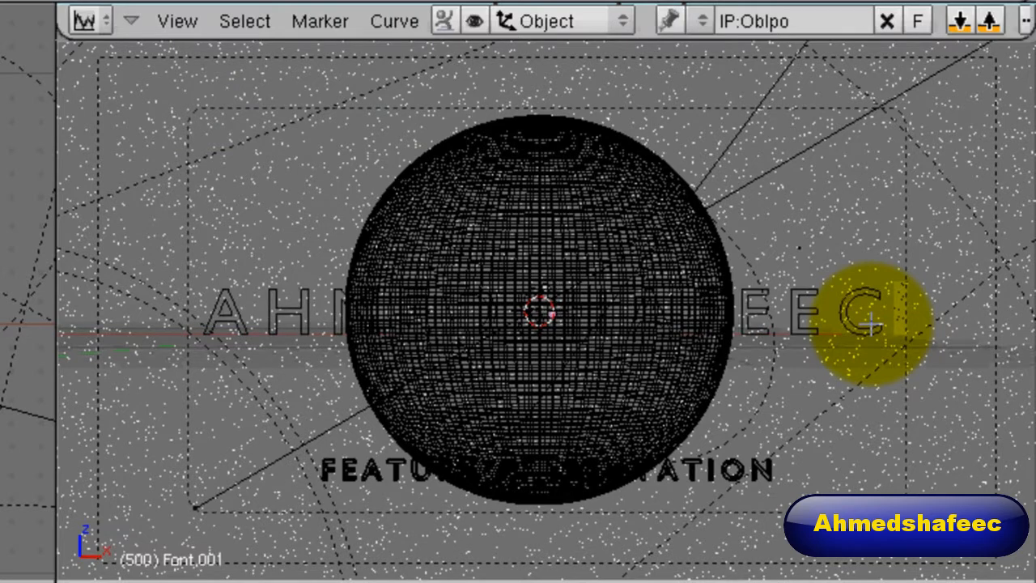
Add a second line reading "productions" beneath the large title text and finish editing it
key("Tab")
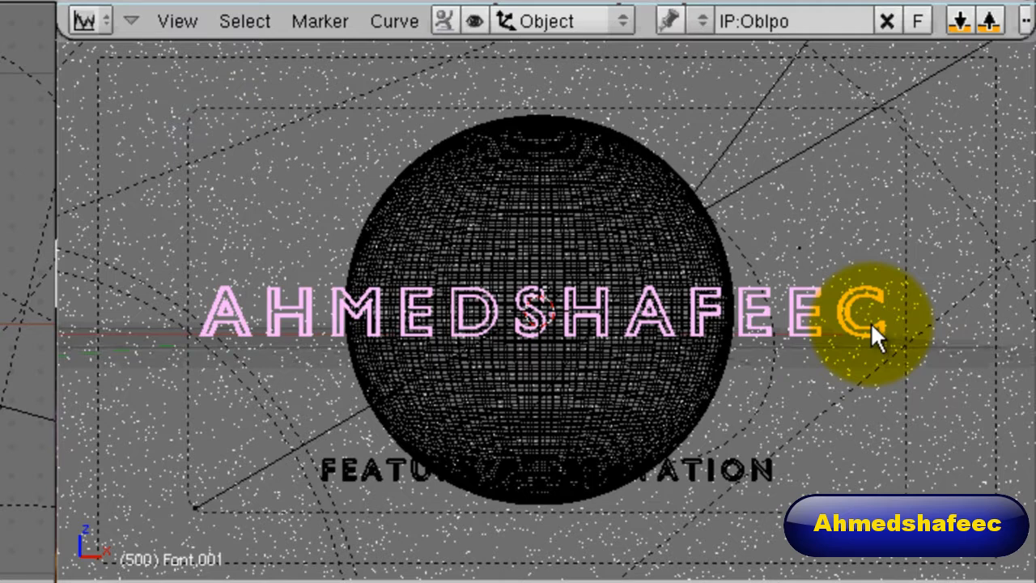
key("Tab")
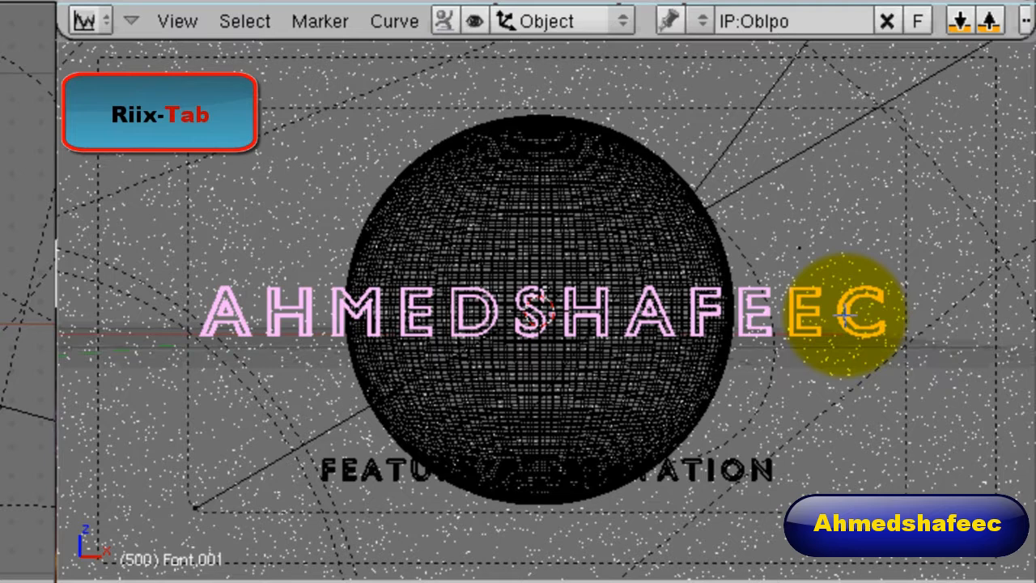
key("Tab")
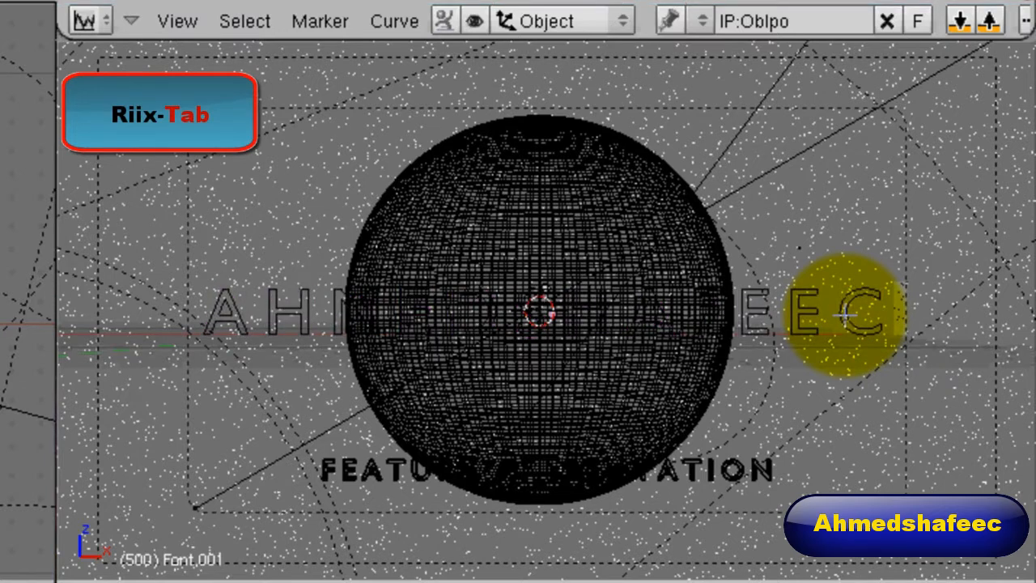
key("Return")
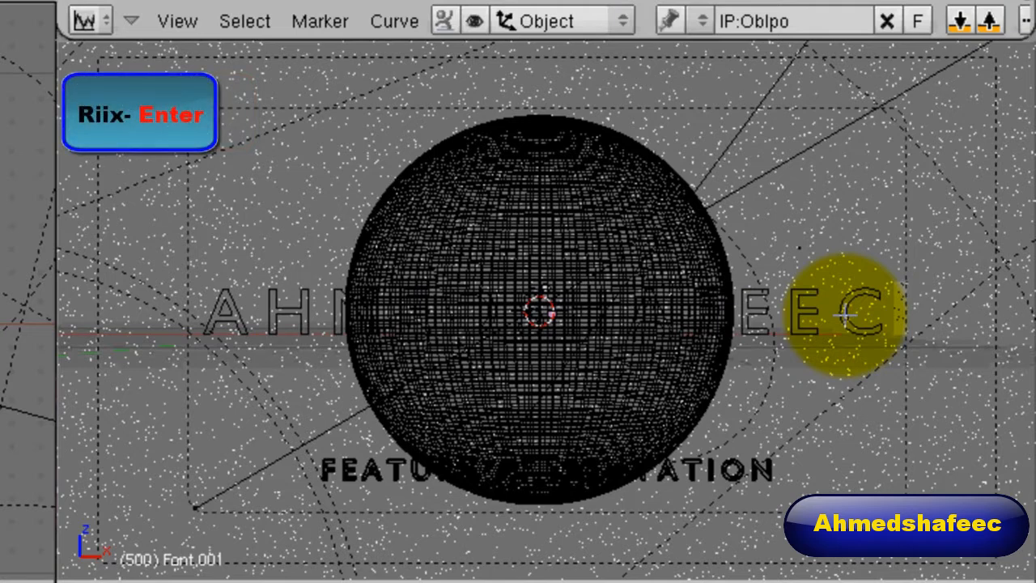
key("Return")
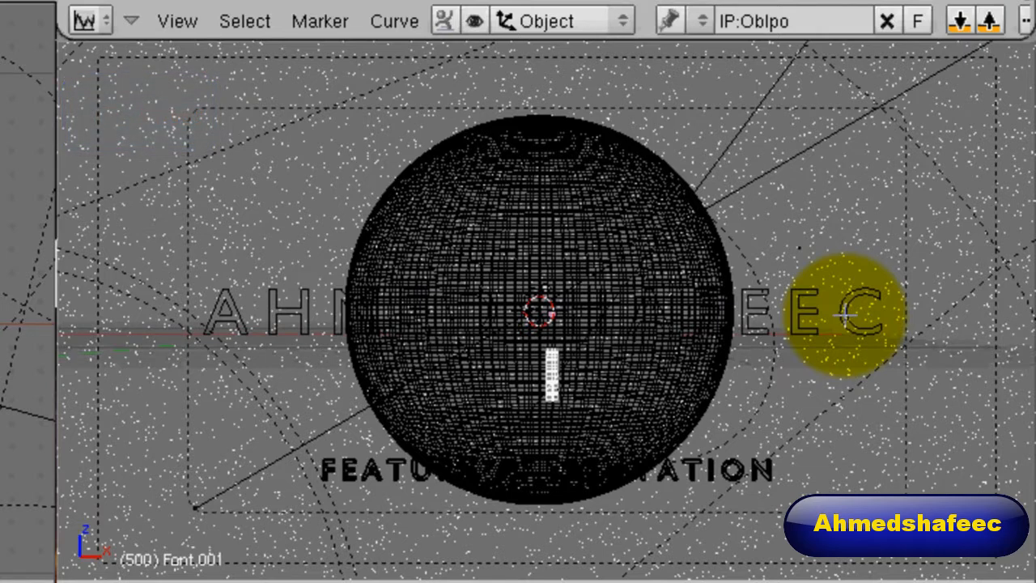
right_click(846, 315)
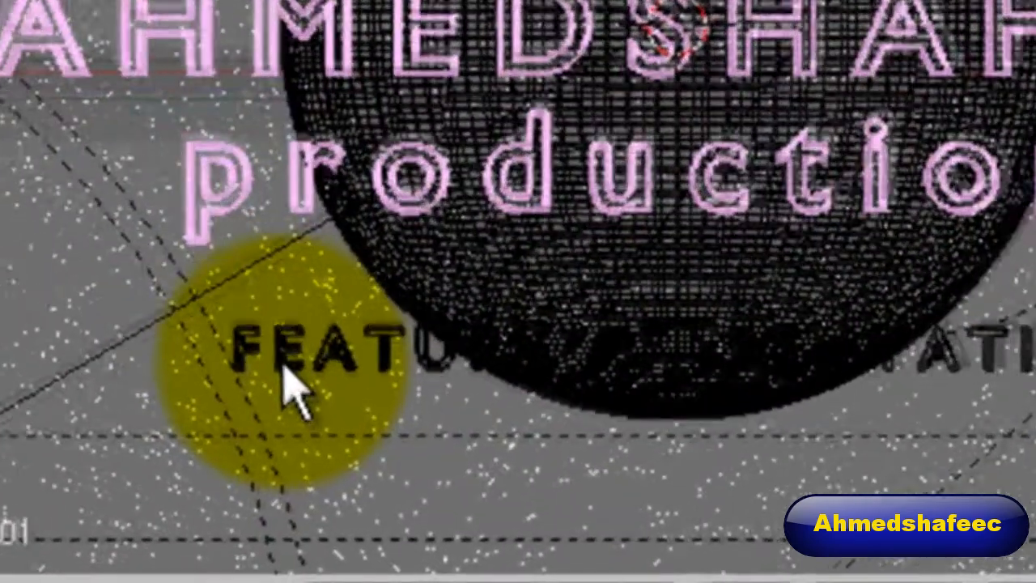
Replace the "FEATURE PRESENTATION" subtitle text with "YOUTBE VIDEO"
right_click(348, 477)
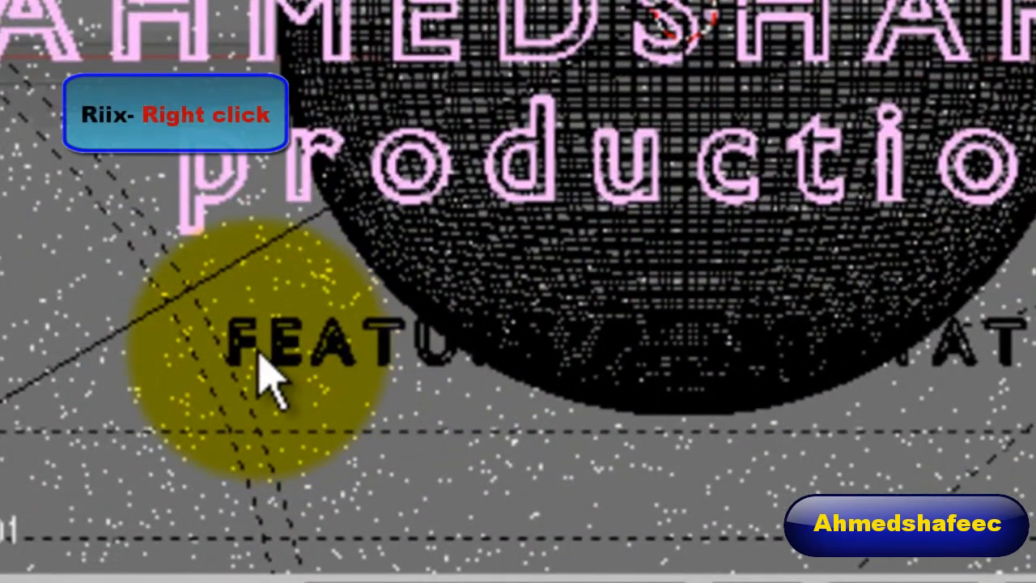
left_click(264, 356)
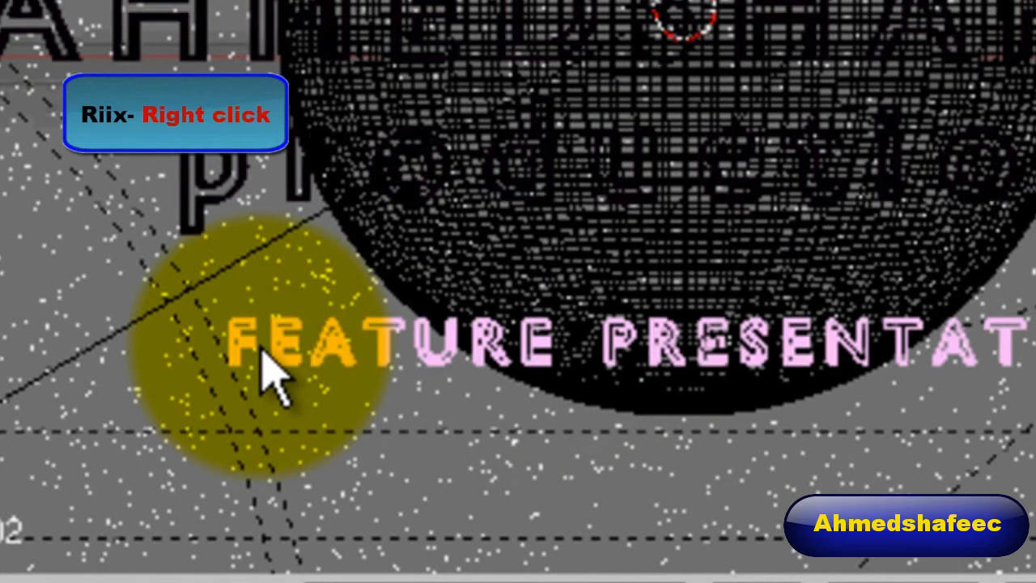
key("Tab")
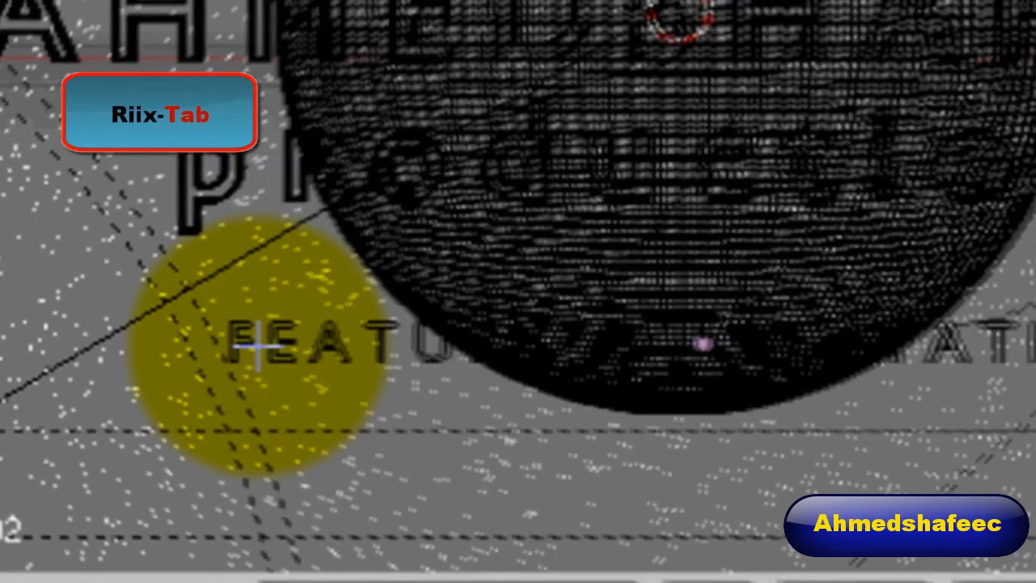
key("BackSpace")
key("BackSpace")
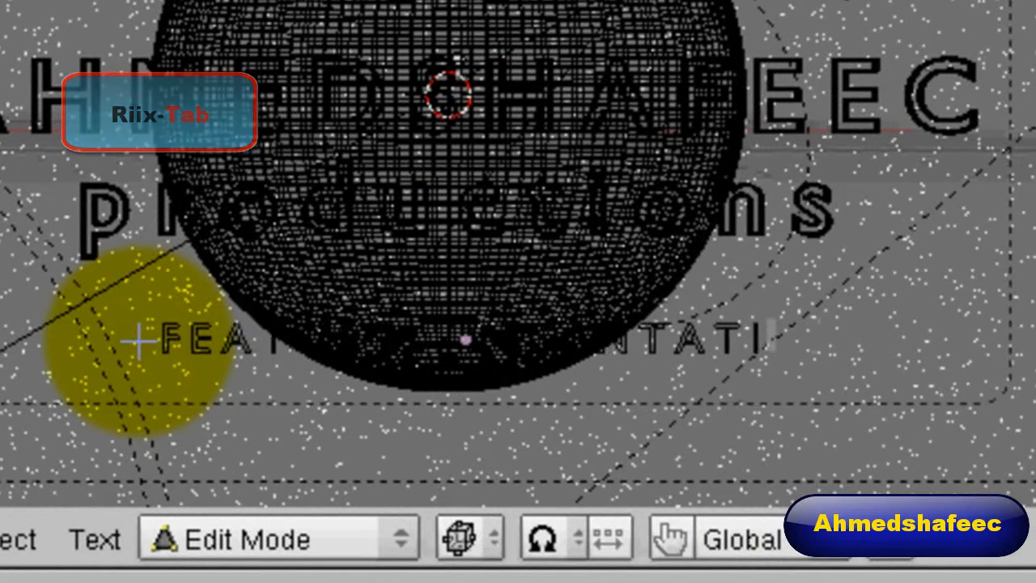
key("BackSpace")
key("BackSpace")
key("BackSpace")
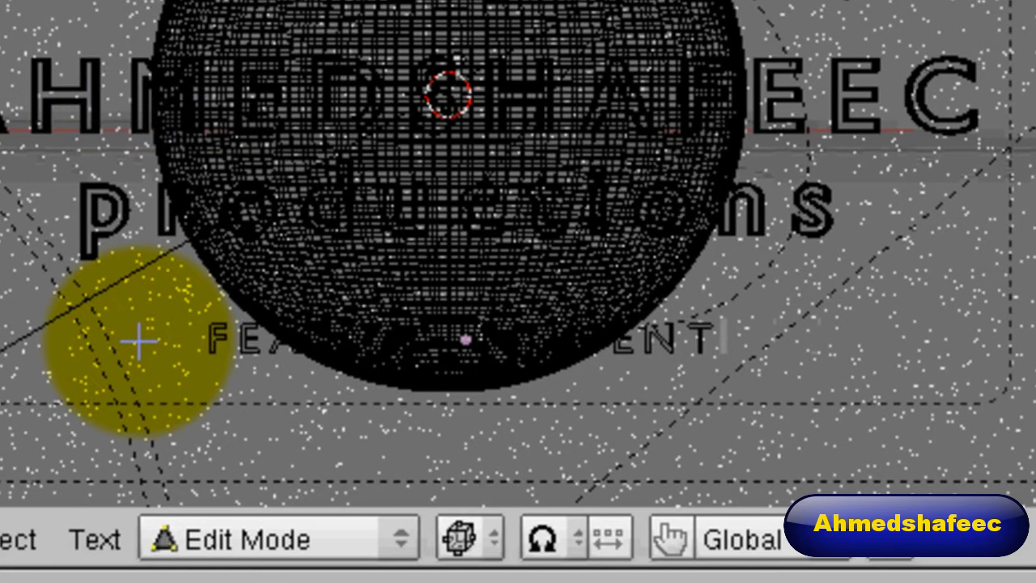
key("BackSpace")
key("BackSpace")
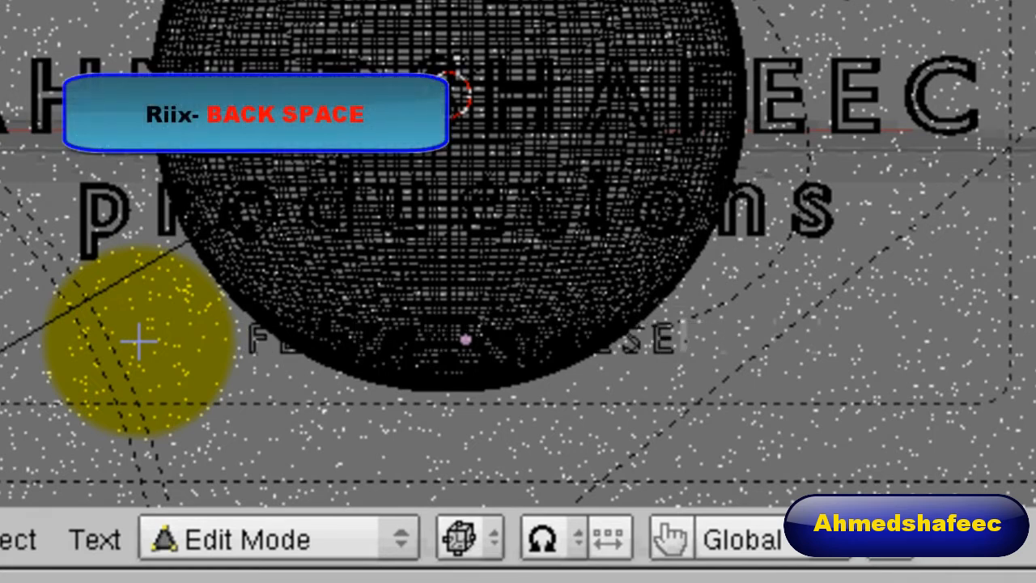
key("BackSpace")
key("BackSpace")
key("BackSpace")
key("BackSpace")
key("BackSpace")
key("BackSpace")
key("BackSpace")
key("BackSpace")
key("BackSpace")
key("BackSpace")
key("BackSpace")
key("BackSpace")
key("BackSpace")
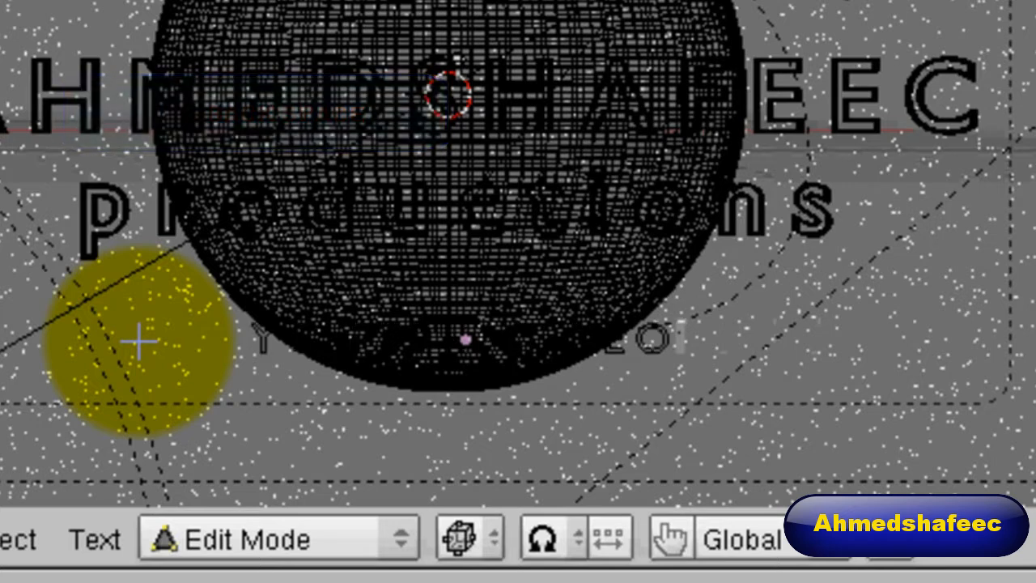
key("Tab")
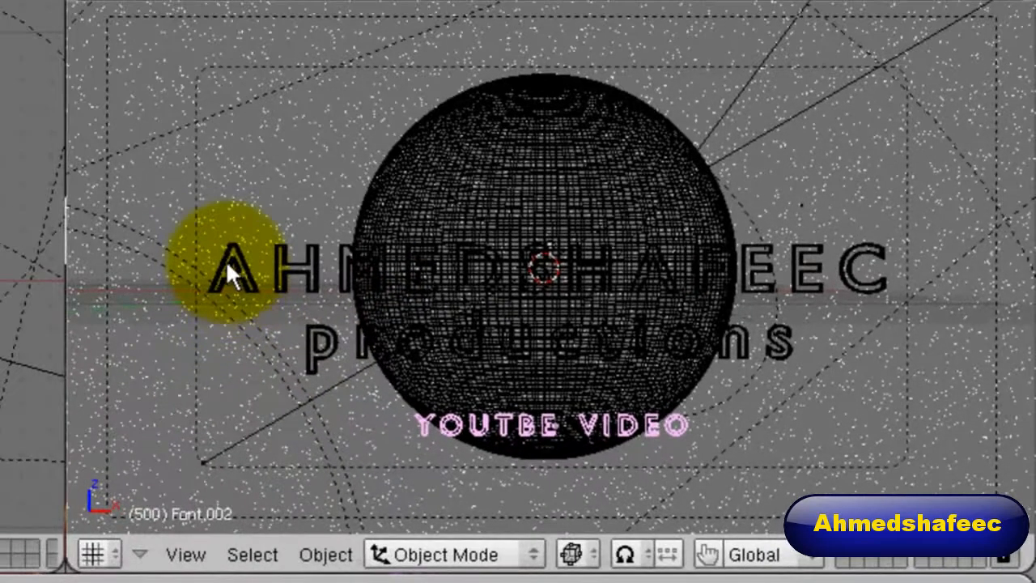
Convert the large two-line title text to a curve and that curve to a mesh
right_click(226, 270)
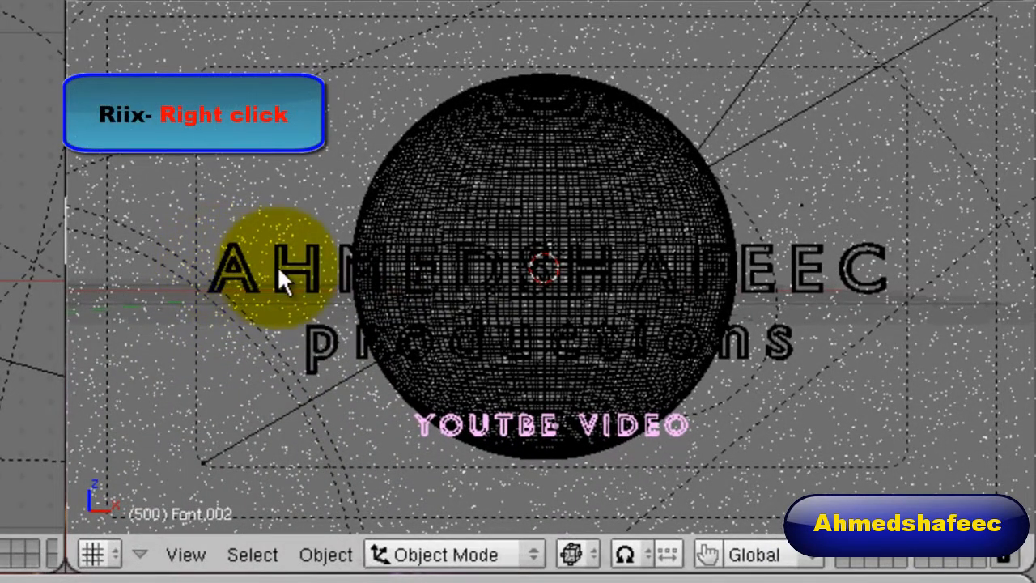
right_click(222, 281)
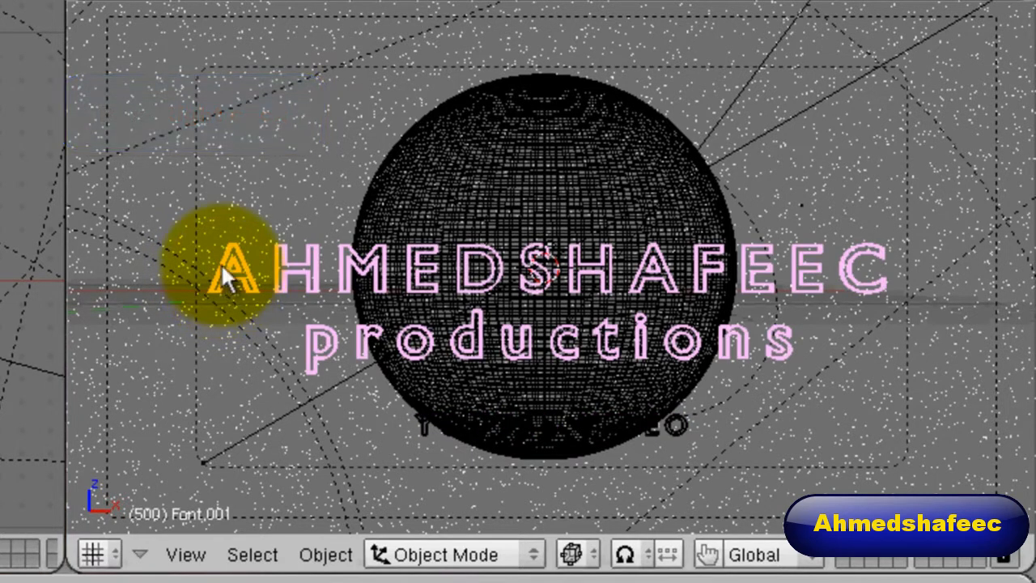
key("alt+c")
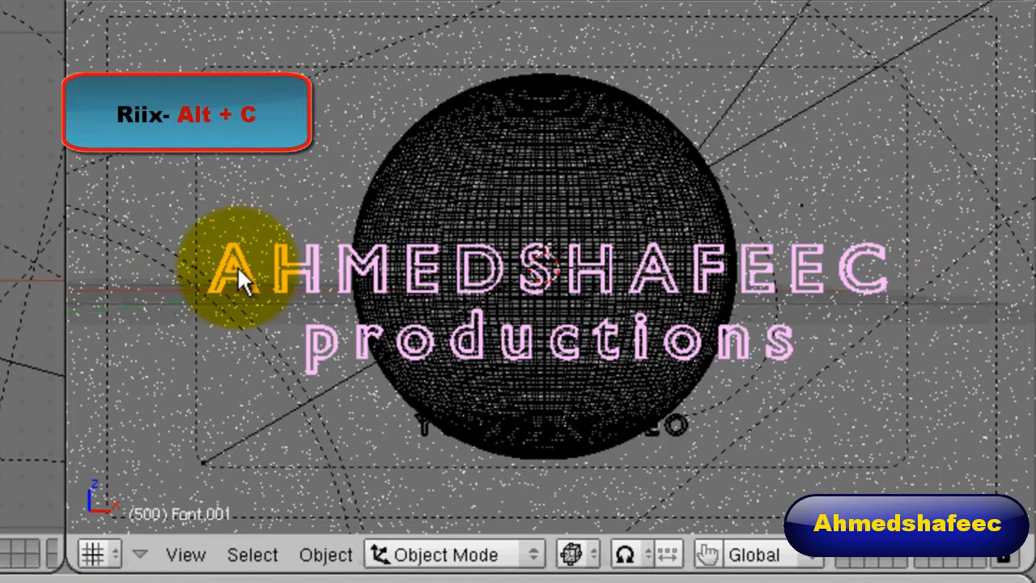
key("alt+c")
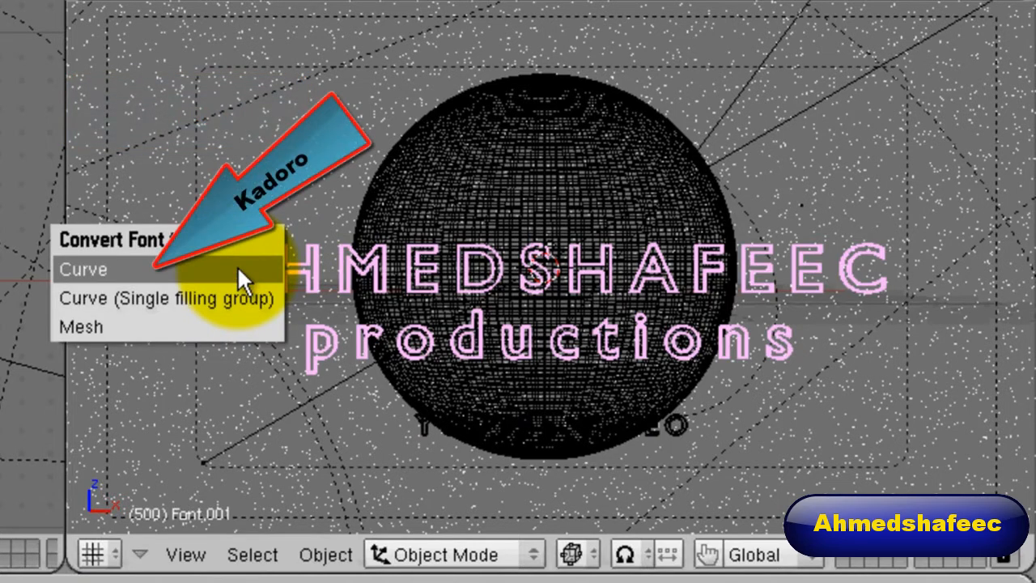
left_click(237, 267)
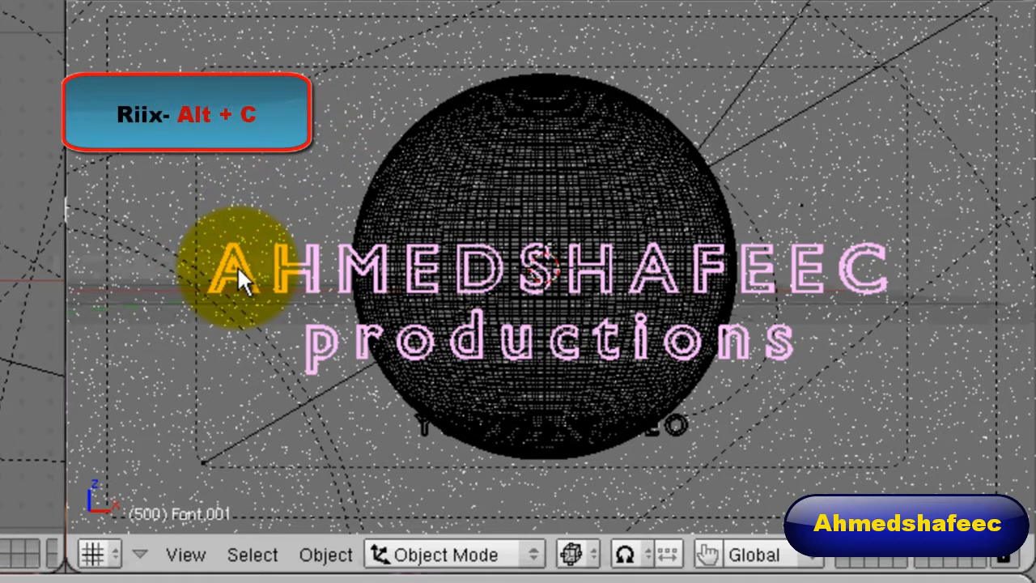
key("alt+c")
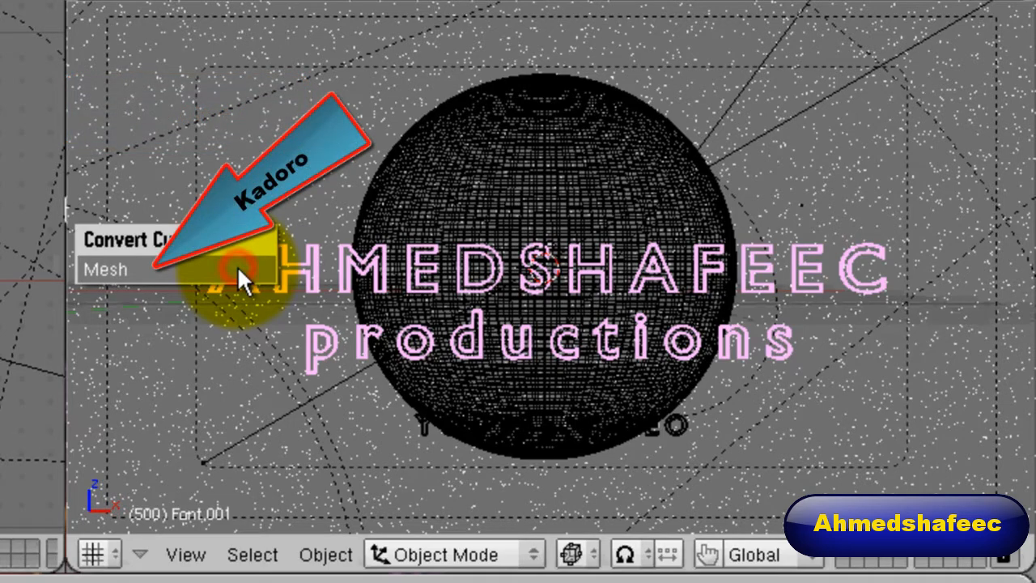
left_click(237, 268)
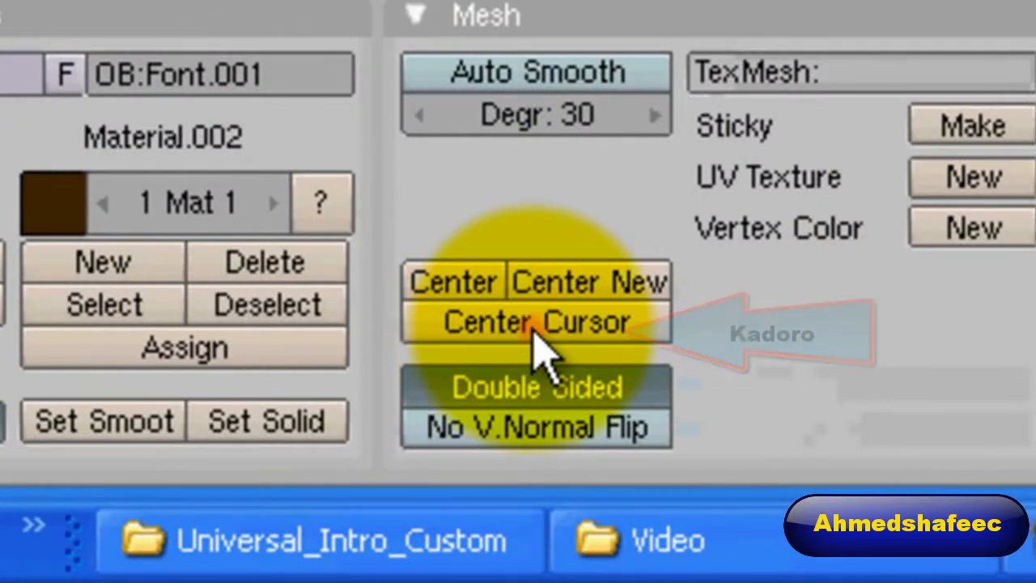
Move the title mesh's center to the 3D cursor and set the current frame to 1
left_click(535, 324)
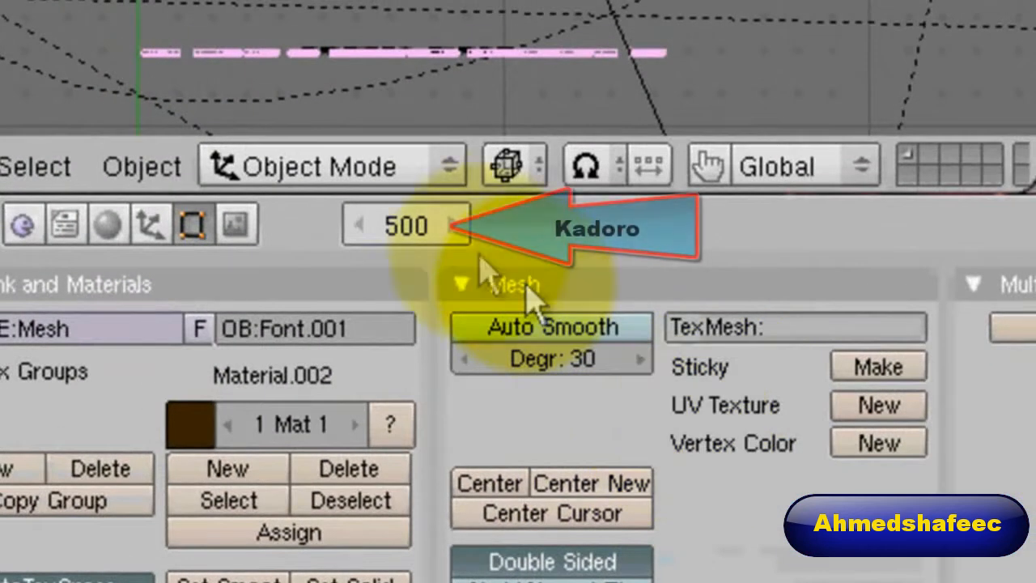
left_click(415, 233)
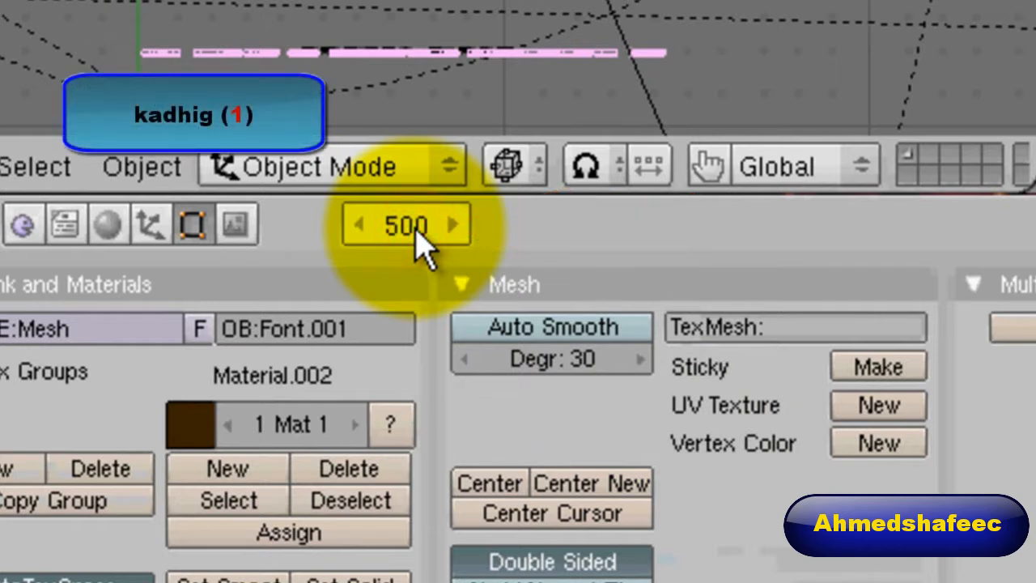
type("1")
left_click(504, 230)
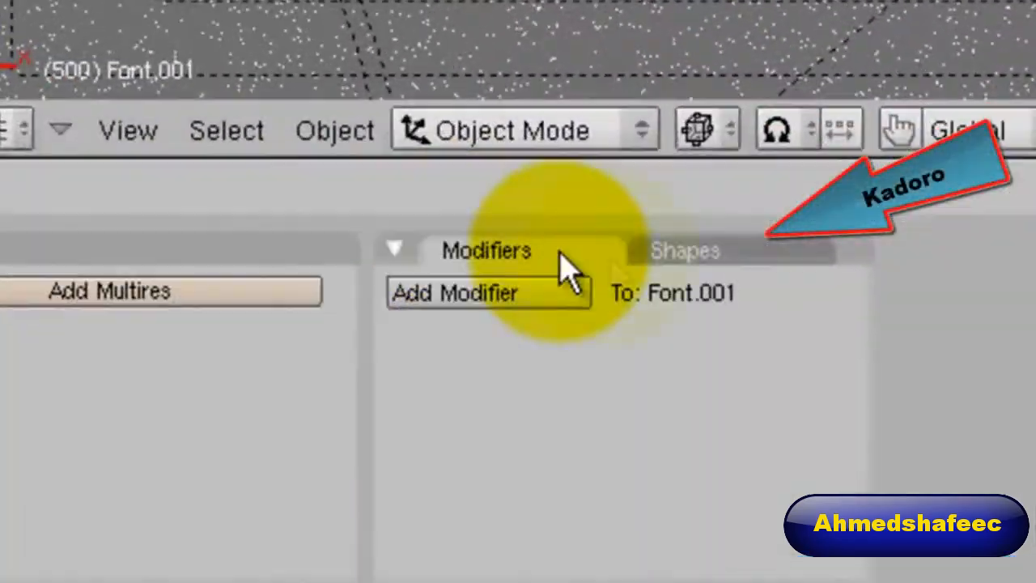
Add two shape keys to the title mesh, Basis and Key 1
left_click(692, 257)
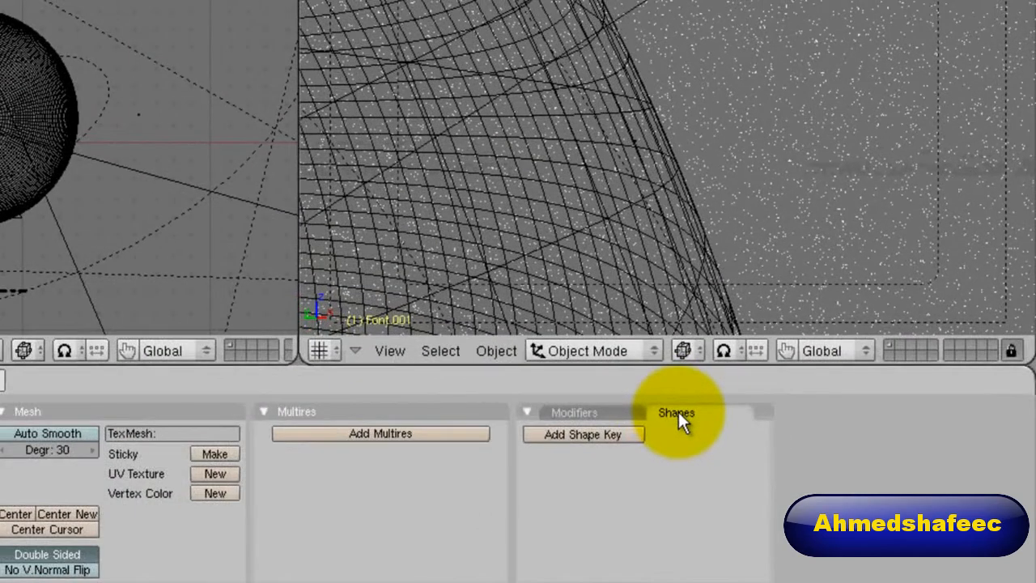
left_click(681, 415)
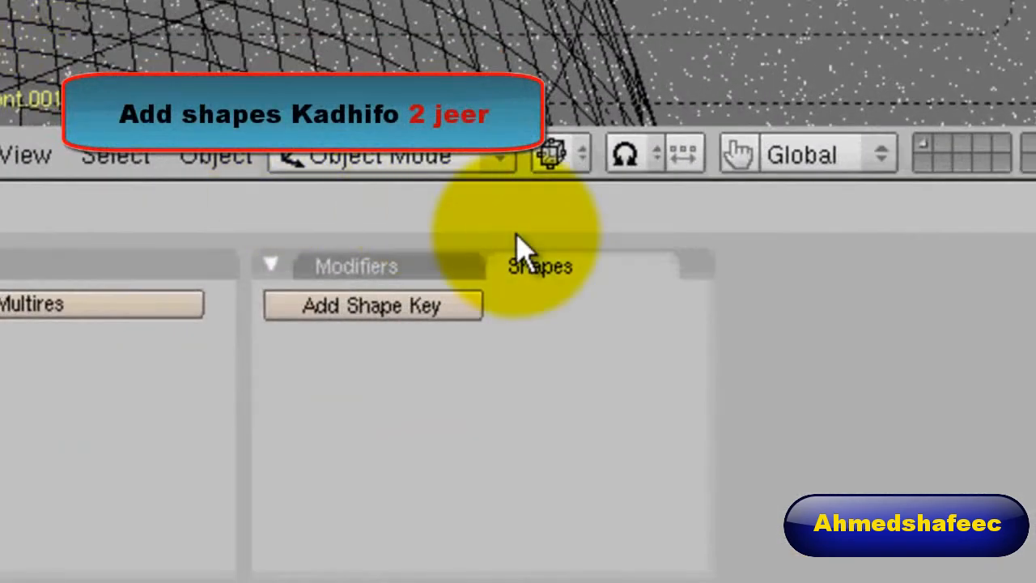
left_click(418, 306)
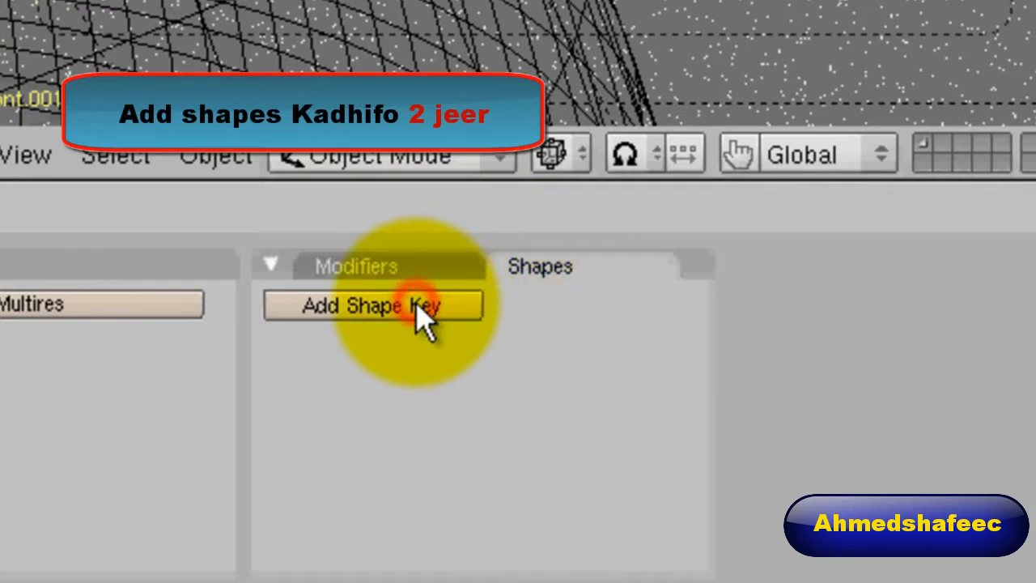
left_click(423, 309)
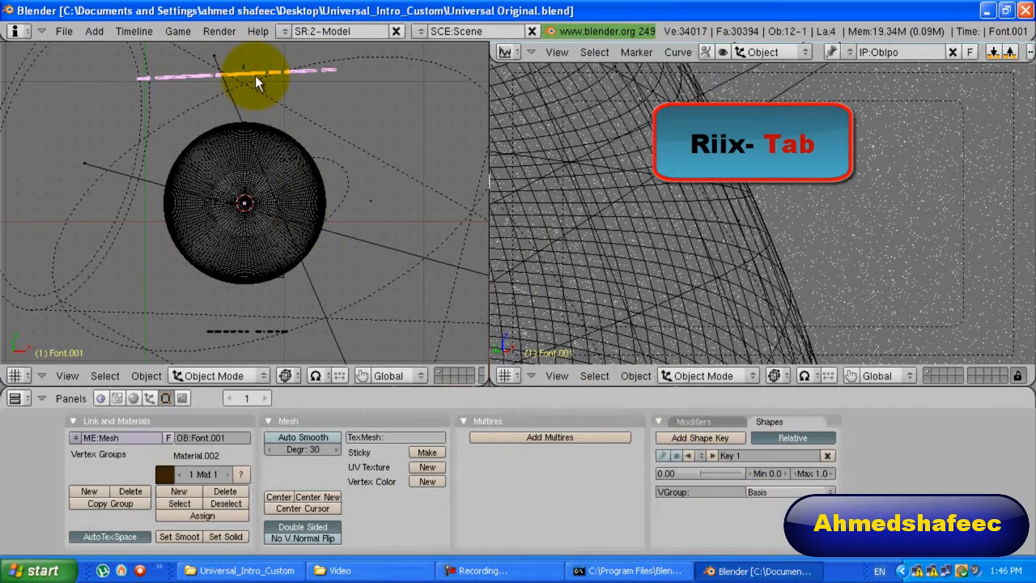
Warp all vertices of the title mesh into an arc around the globe on shape key Key 1
key("Tab")
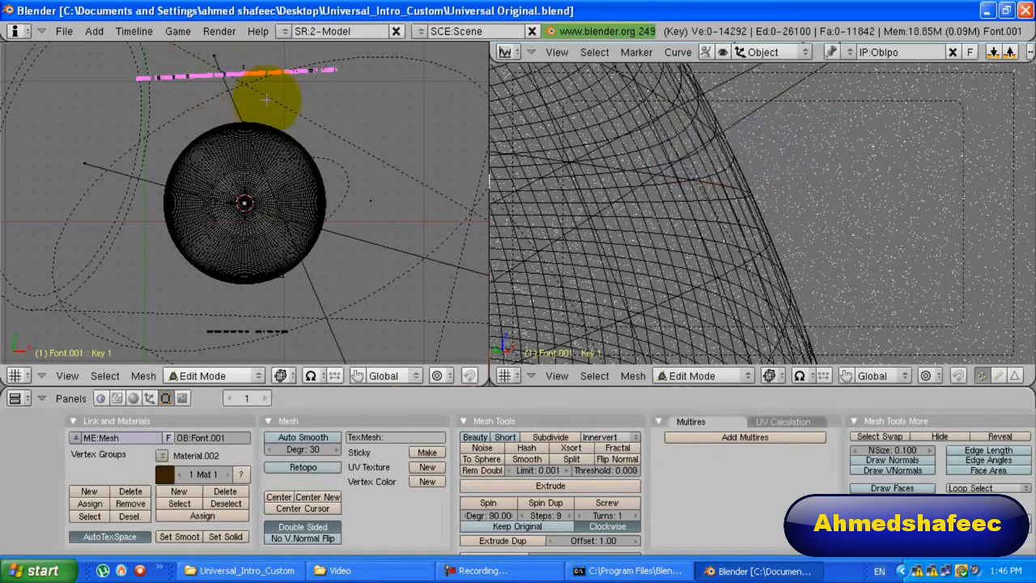
right_click(306, 92)
key("a")
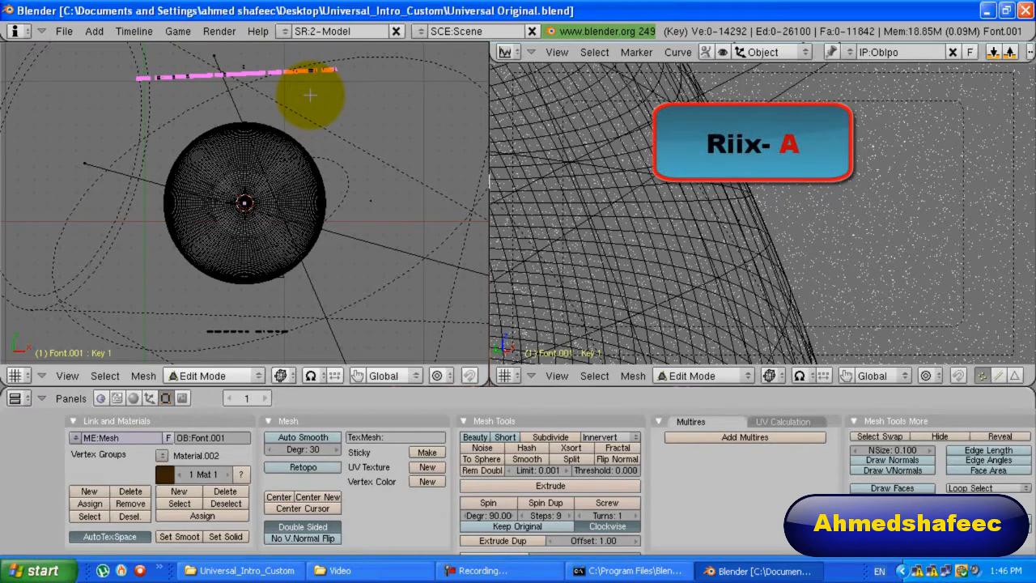
key("a")
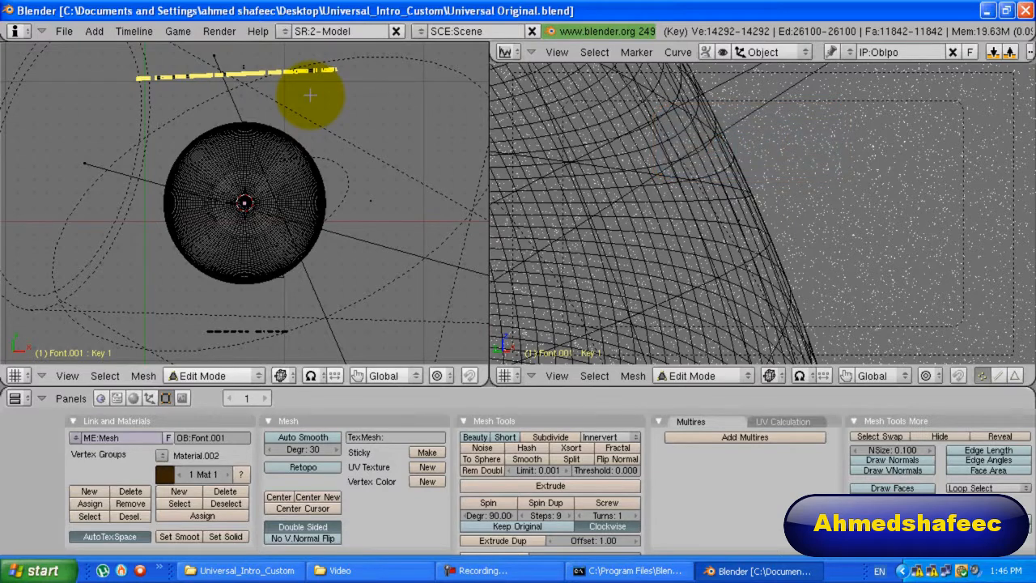
key("shift+w")
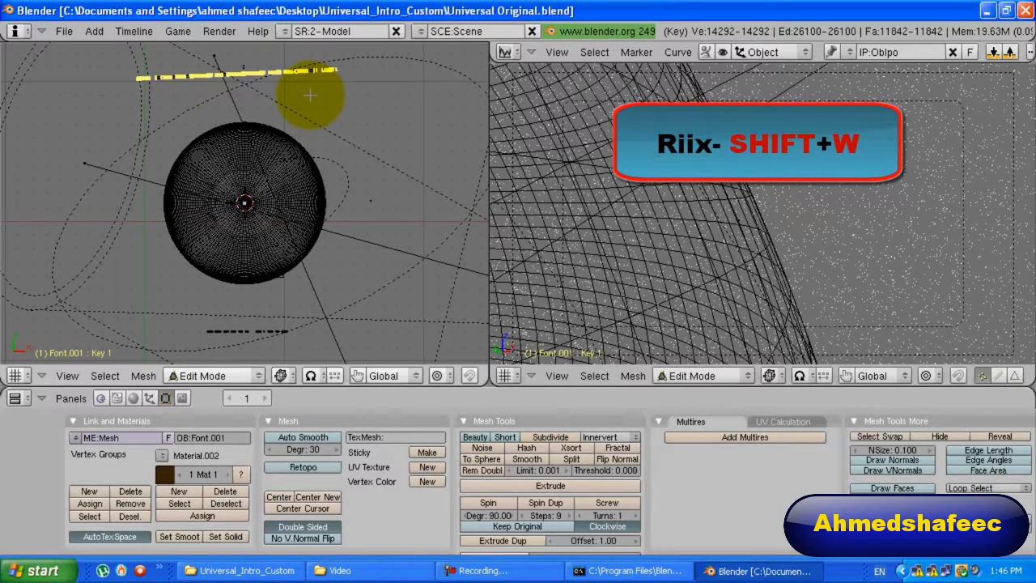
key("shift+w")
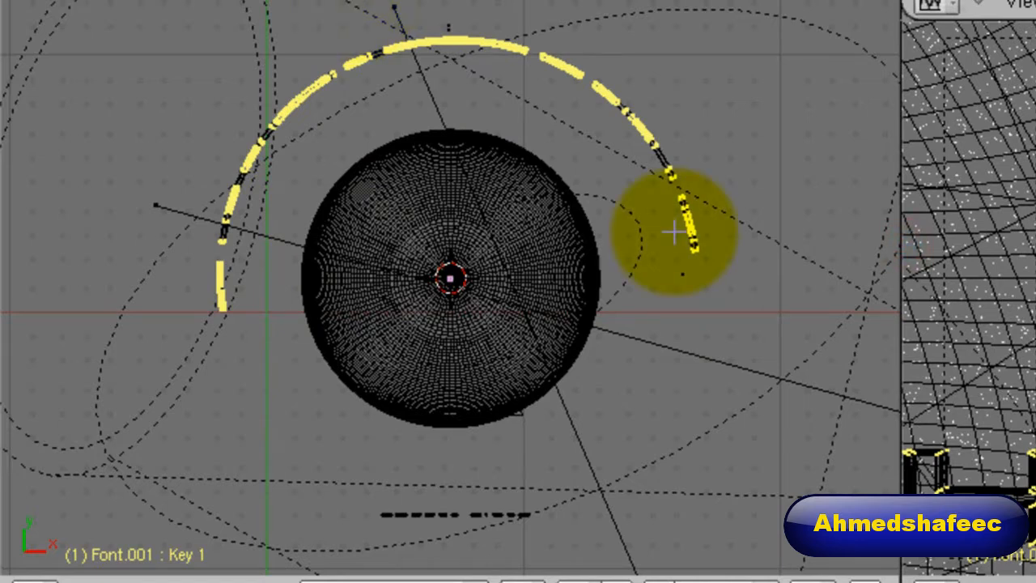
key("Tab")
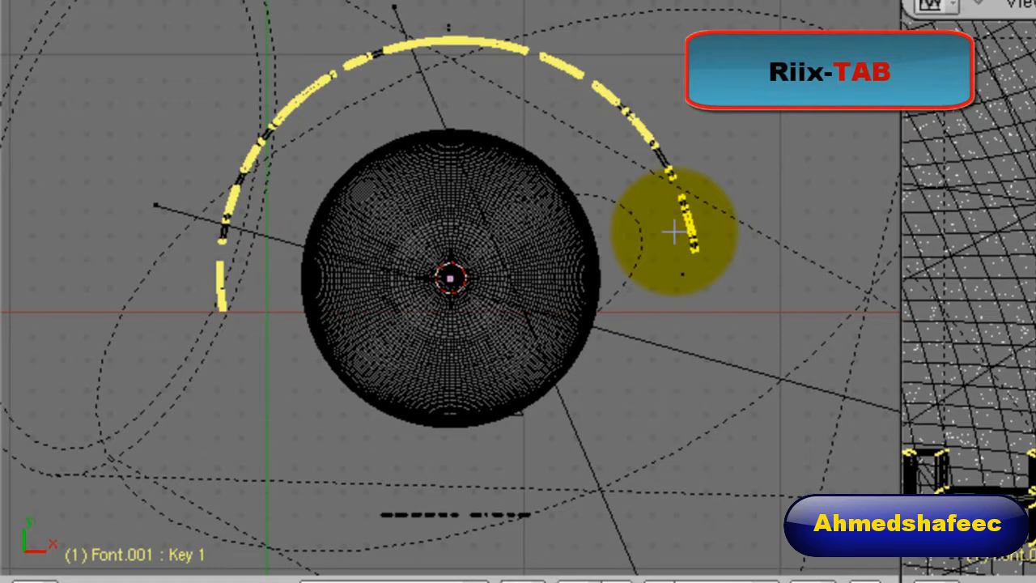
key("Tab")
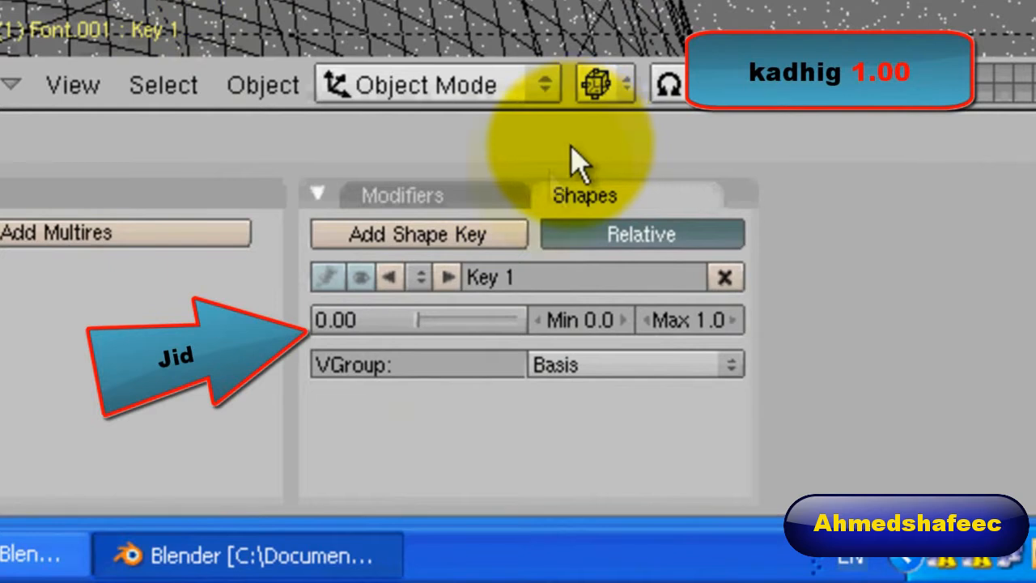
Set the value of the title mesh's shape key Key 1 to 1.00 at frame 1
left_click(594, 237)
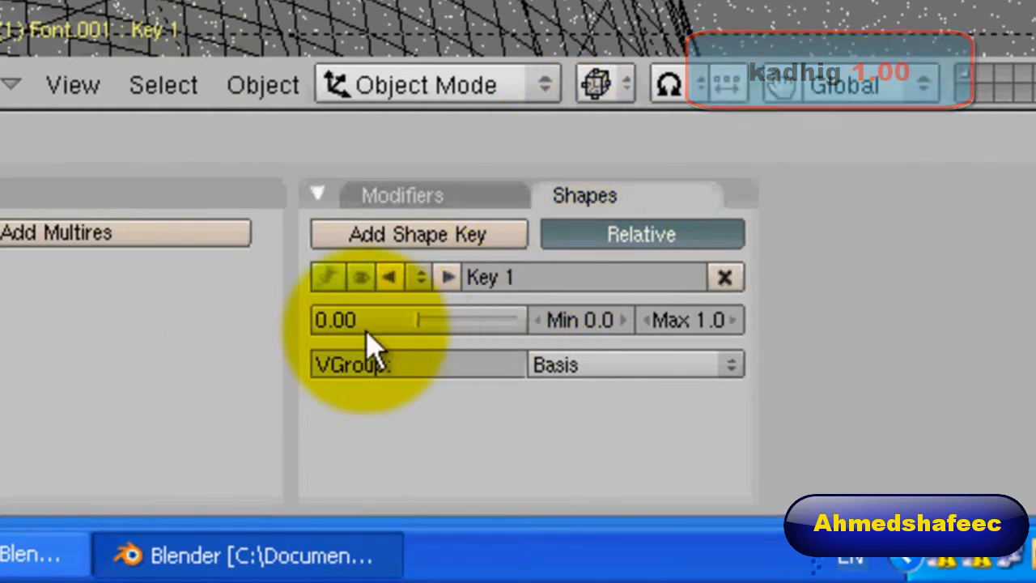
left_click(420, 324)
left_click_drag(420, 324, 531, 328)
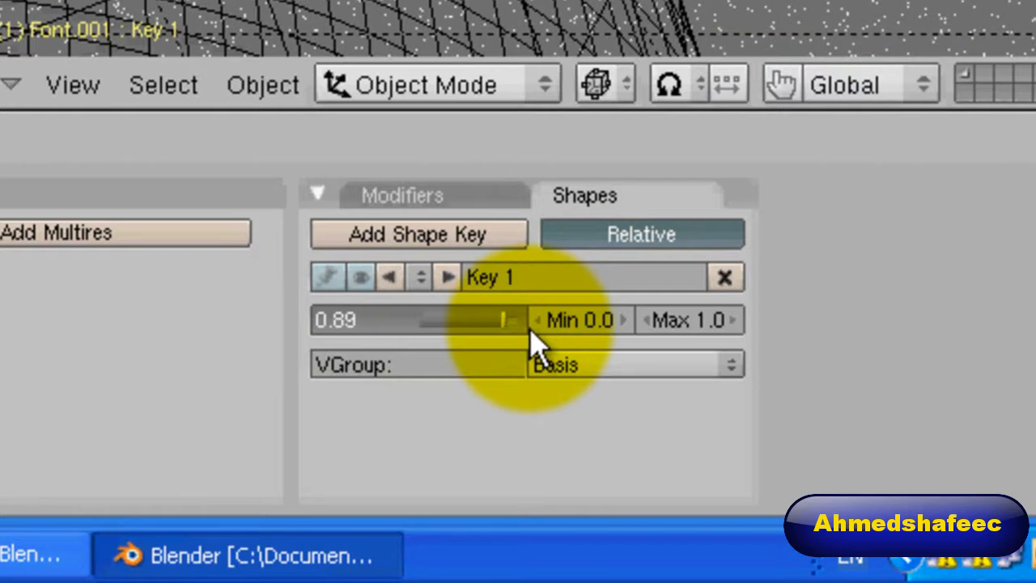
left_click_drag(530, 329, 538, 326)
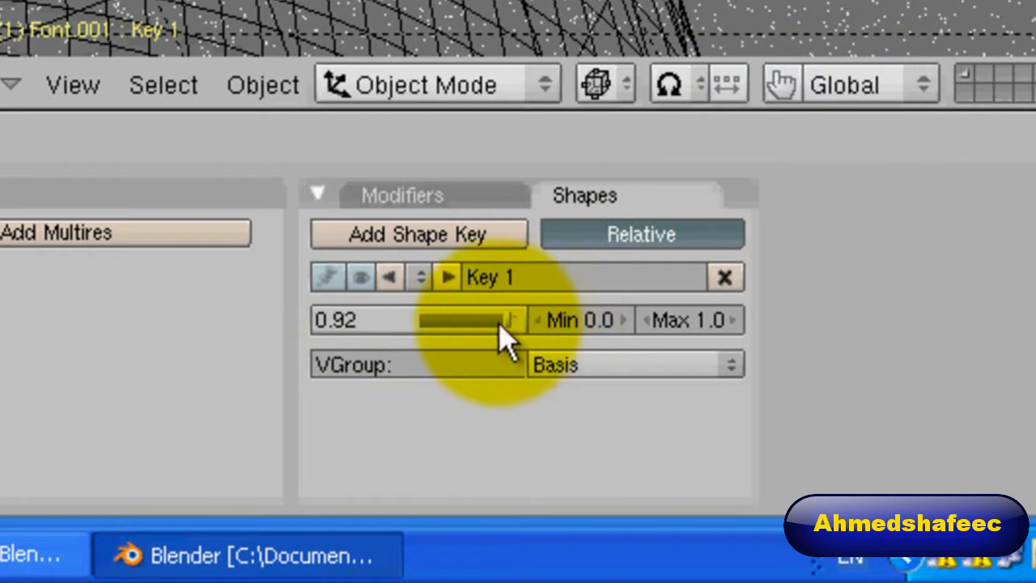
left_click_drag(498, 326, 515, 325)
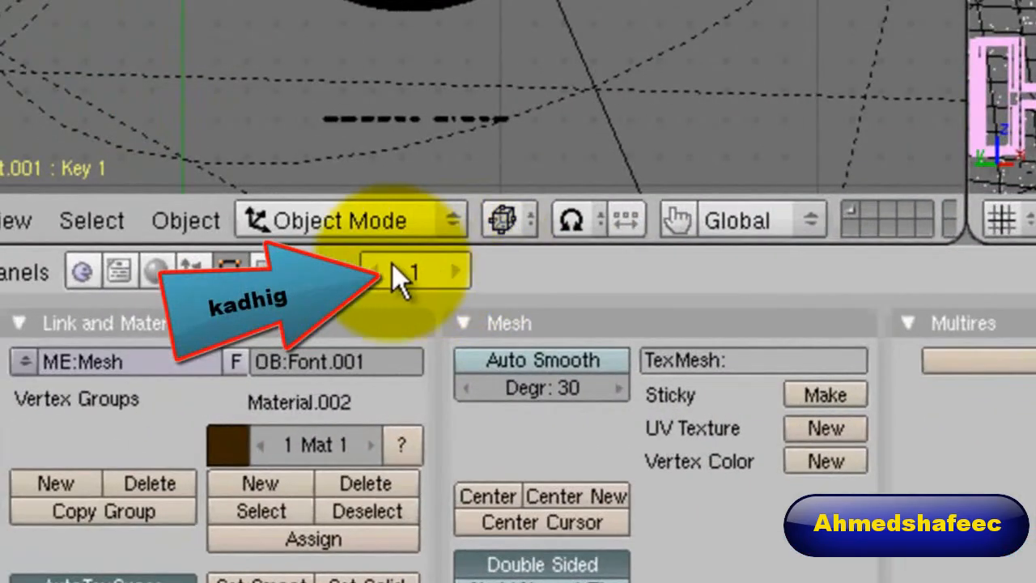
Set the current frame to 180 and key the shape key Key 1 at 1.00 there
left_click(409, 275)
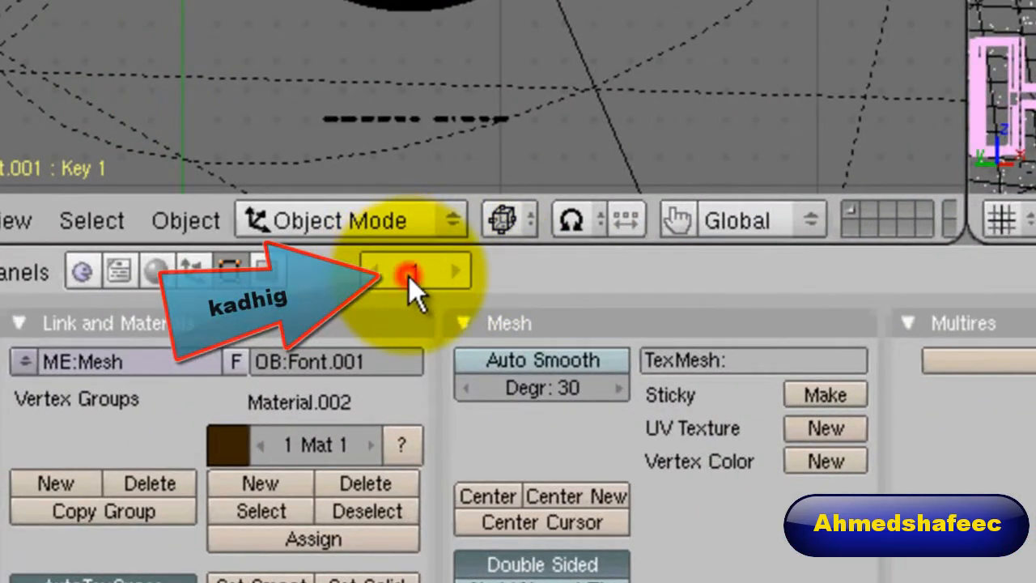
left_click(423, 268)
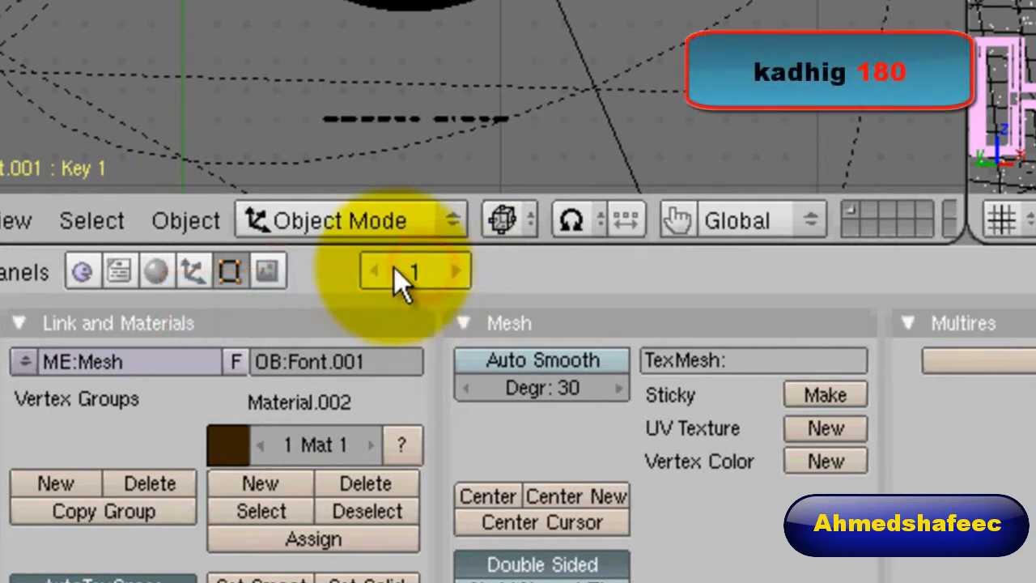
left_click(396, 280)
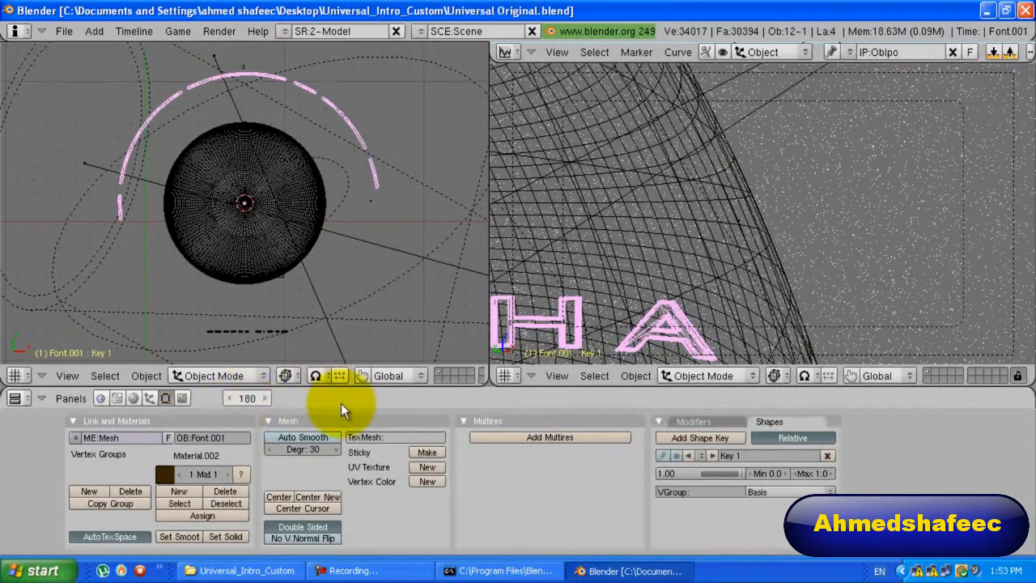
key("Return")
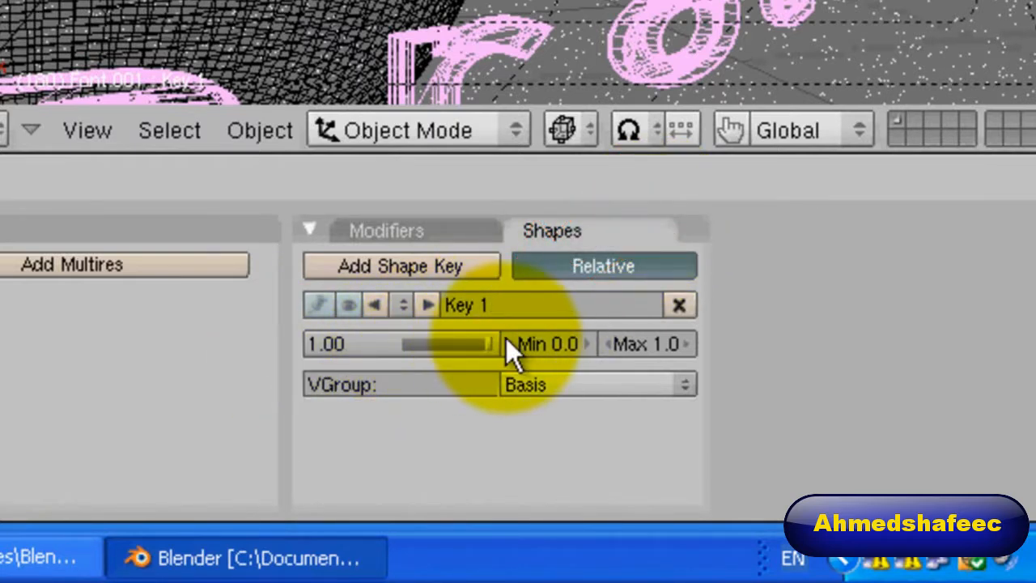
left_click(487, 348)
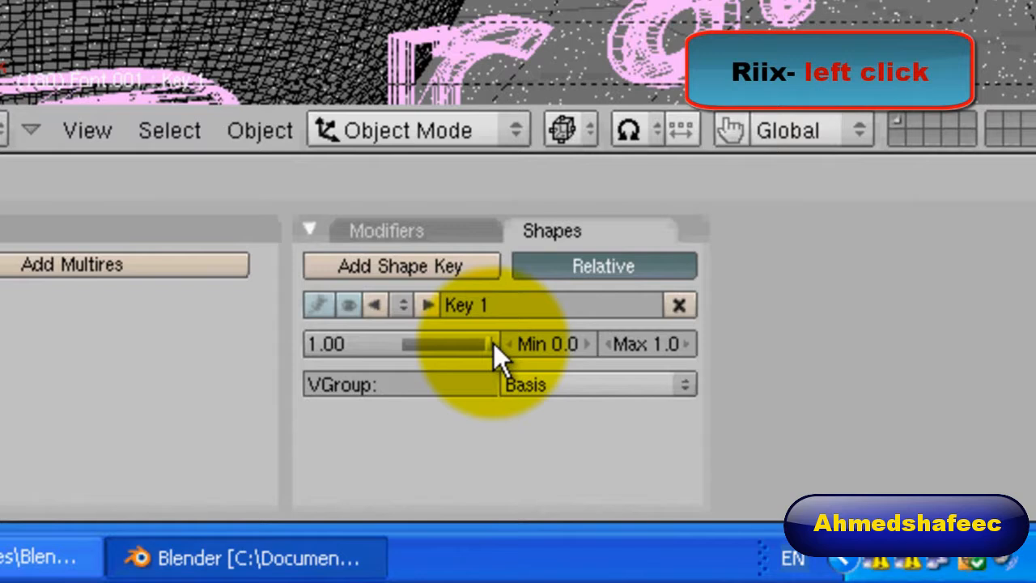
left_click(496, 345)
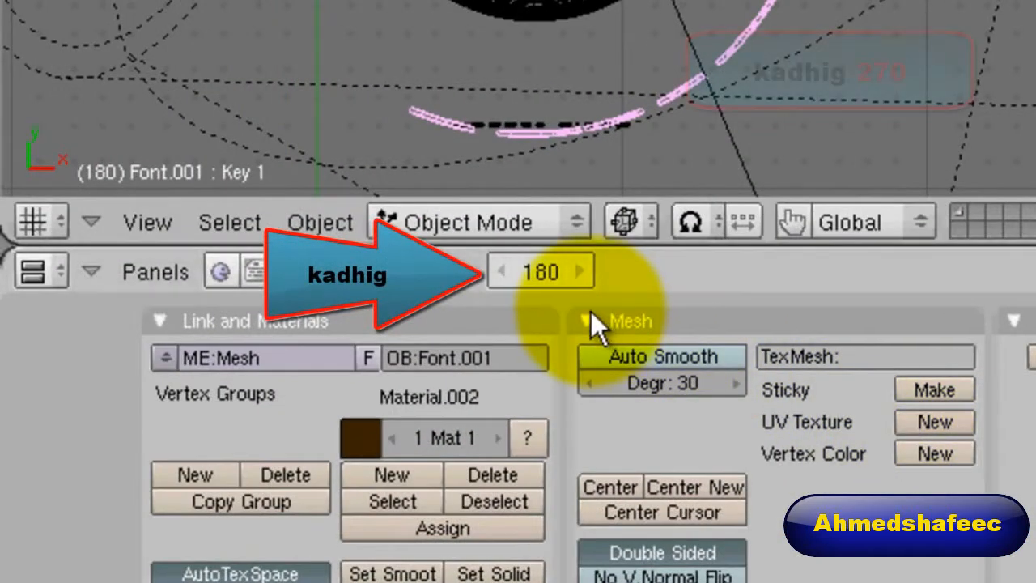
Set the current frame to 270 and key the shape key Key 1 at 0.00 to straighten the title
left_click(537, 270)
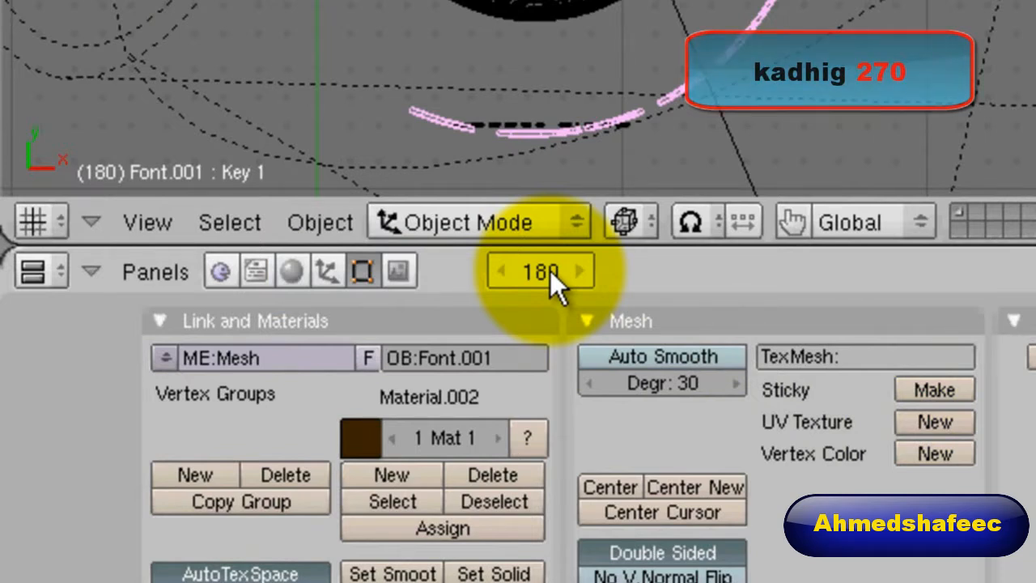
left_click(550, 272)
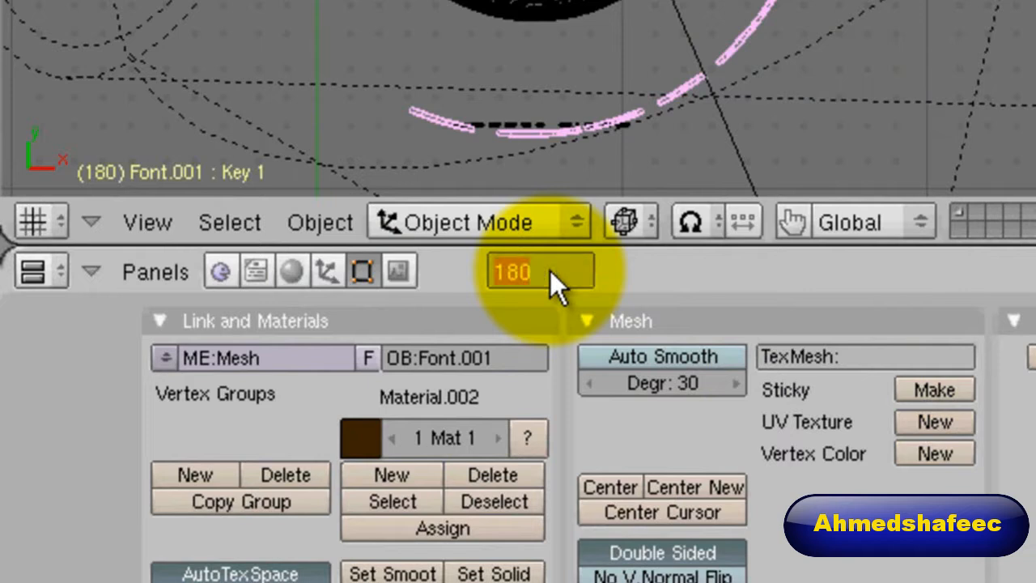
type("20")
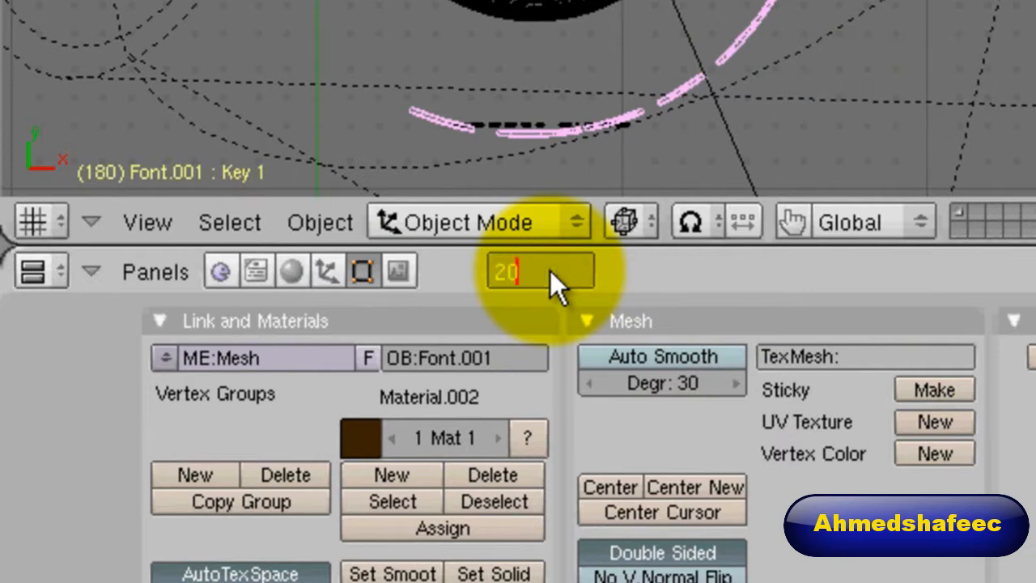
key("BackSpace")
type("70")
key("Return")
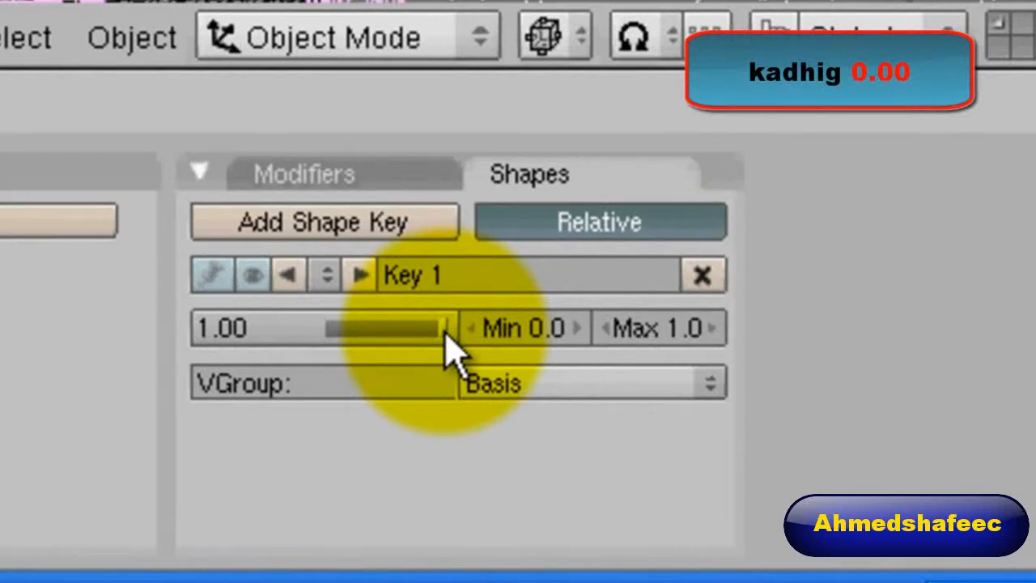
left_click(445, 334)
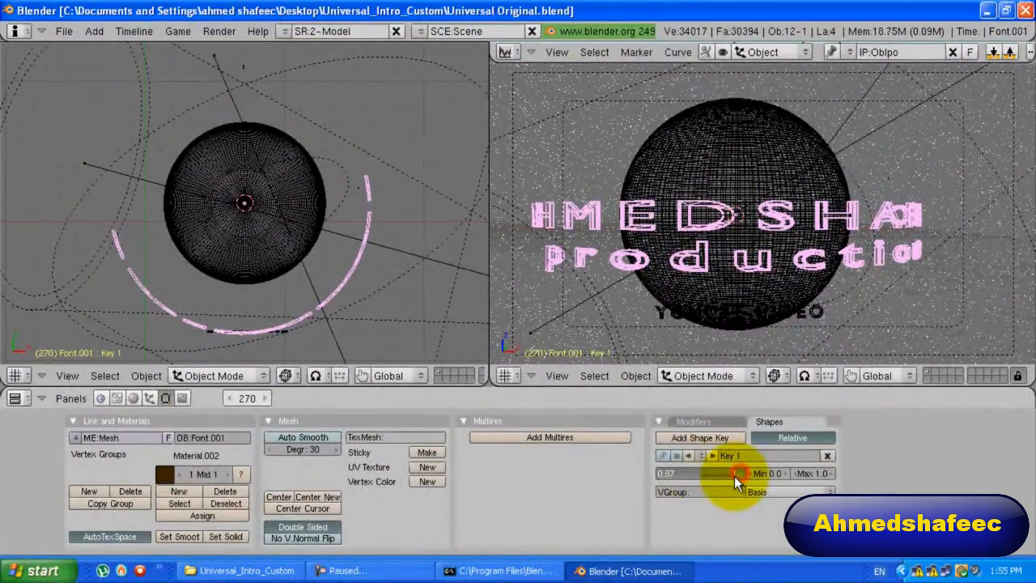
left_click_drag(416, 336, 317, 323)
left_click_drag(700, 471, 671, 475)
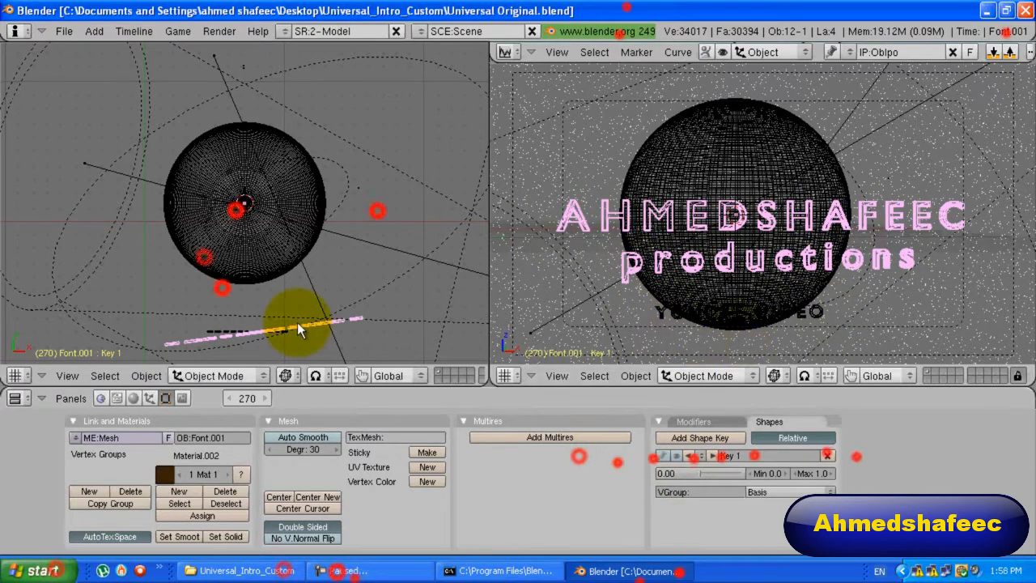
right_click(298, 328)
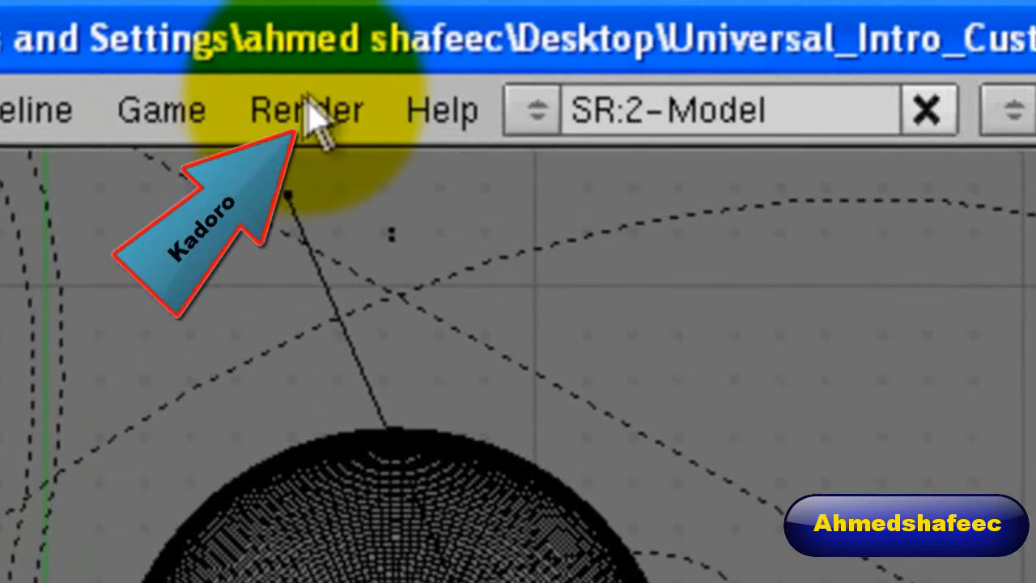
Open the render settings and the list of output file formats
left_click(221, 32)
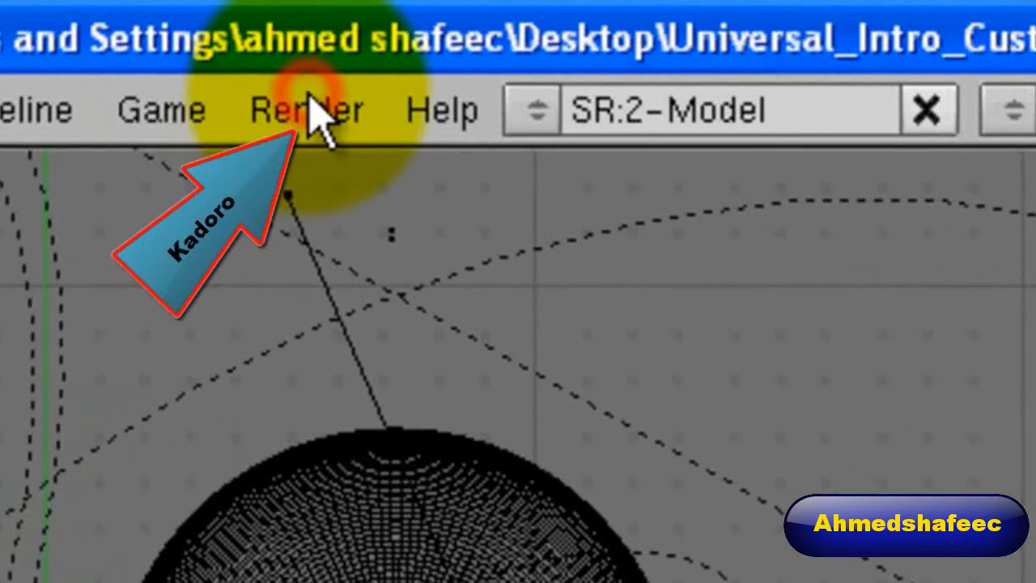
left_click(311, 102)
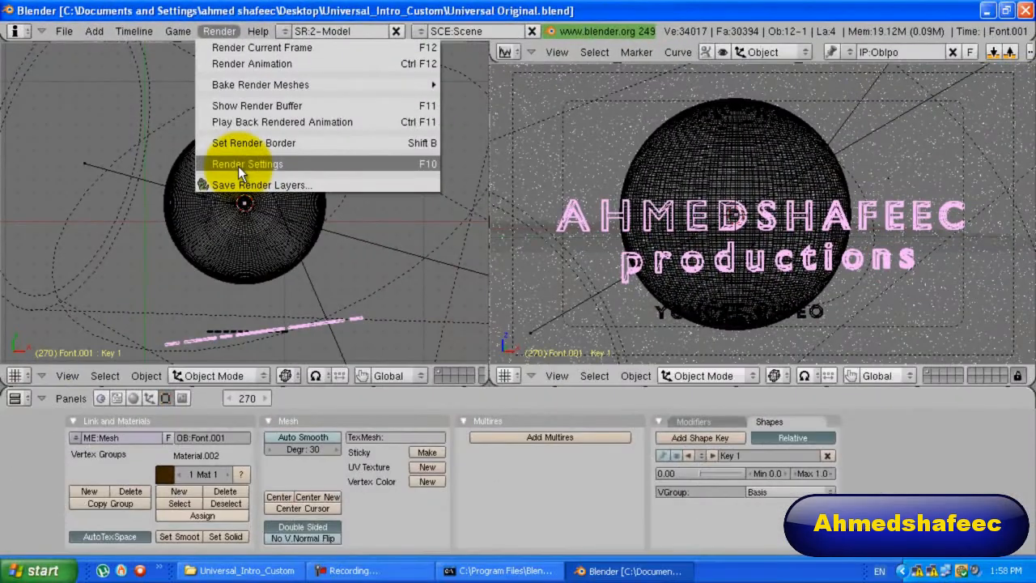
left_click(238, 166)
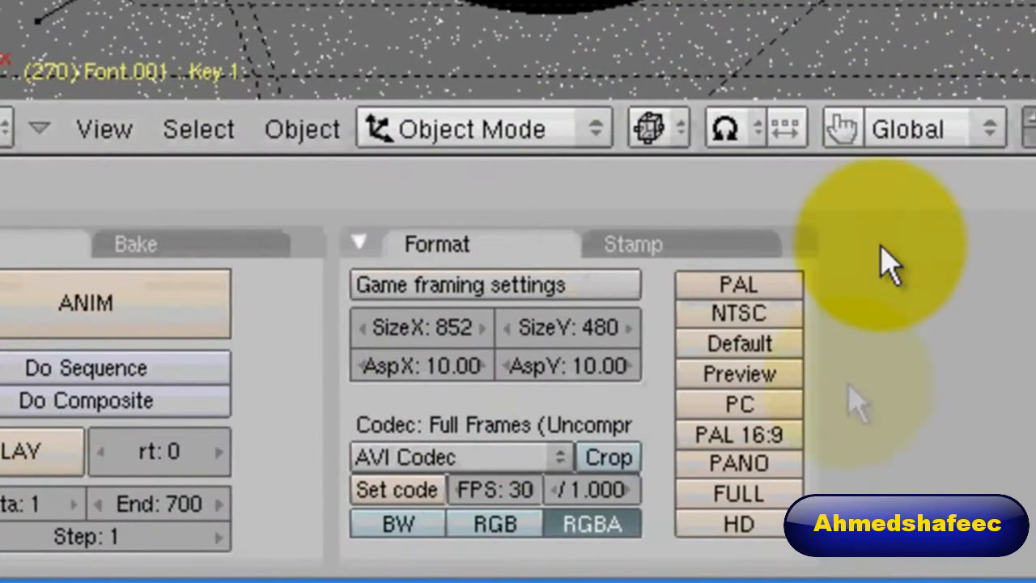
left_click(559, 455)
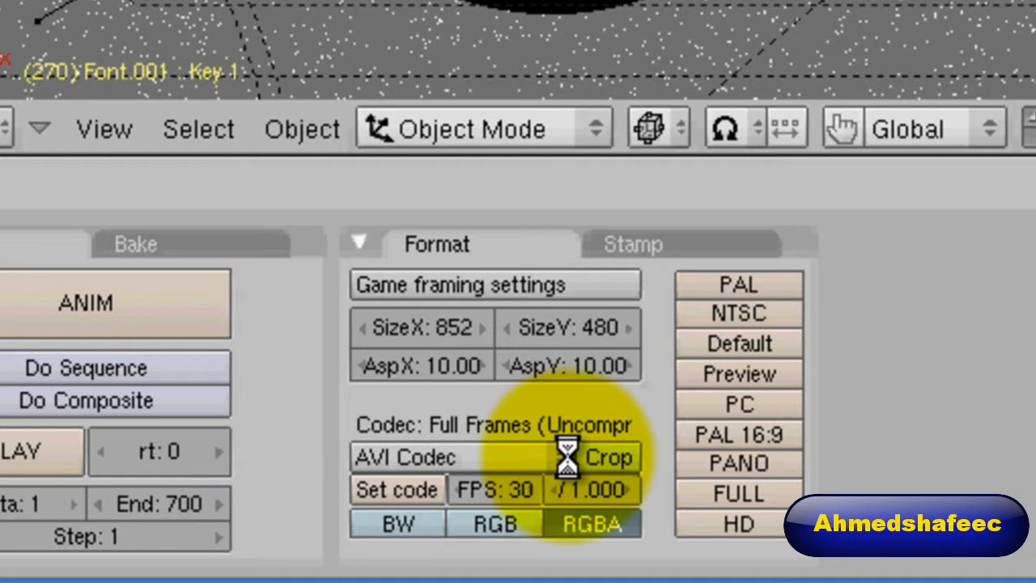
left_click(568, 457)
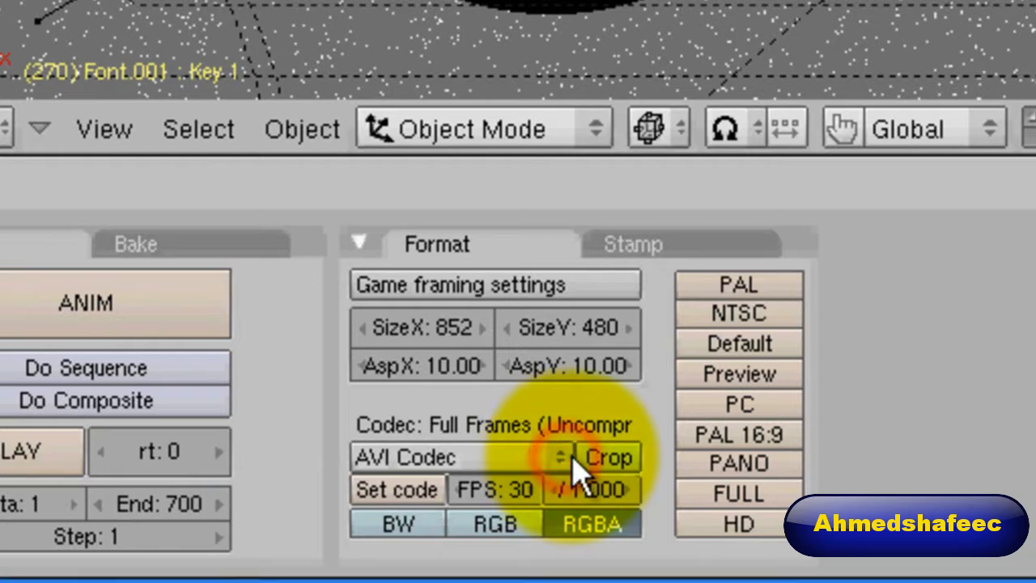
left_click(560, 457)
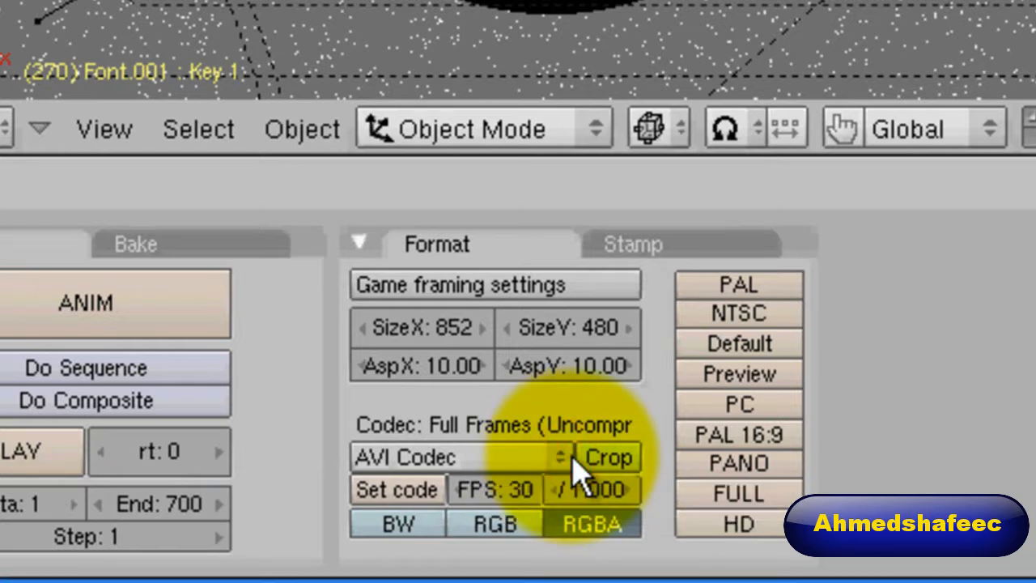
left_click(567, 458)
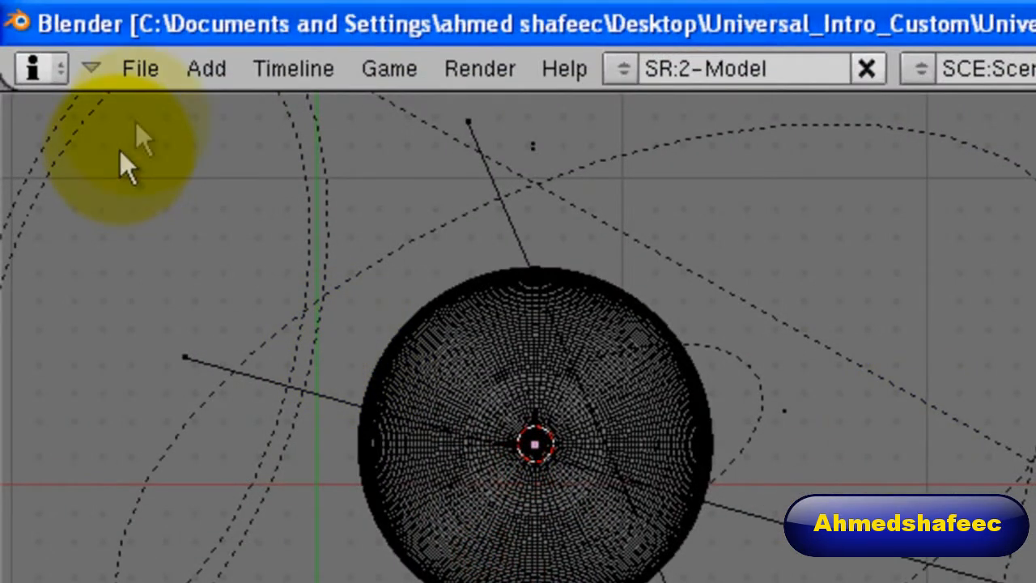
Save a copy of the project to the Desktop folder as Universal Original.blend
left_click(147, 69)
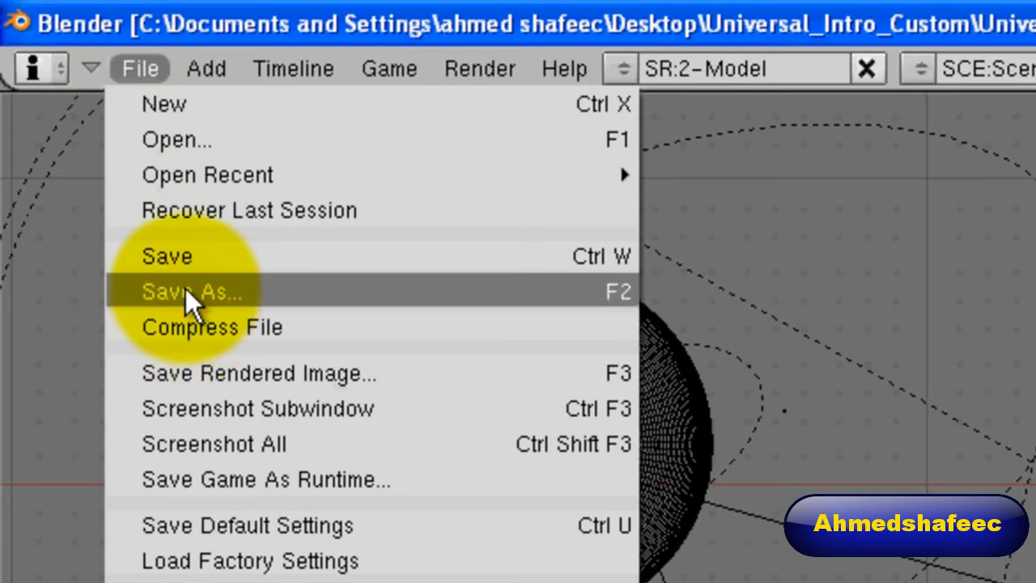
left_click(185, 288)
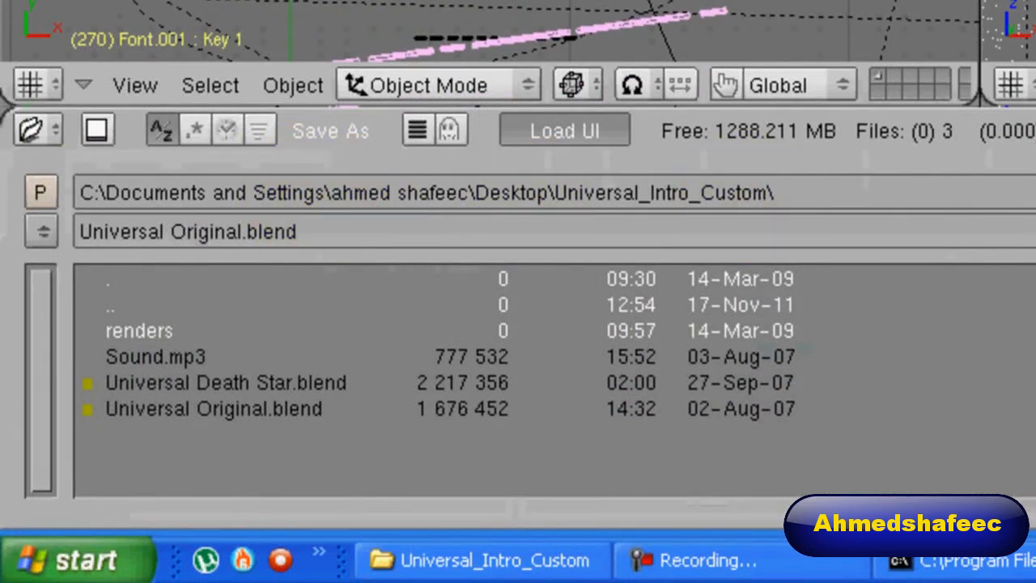
left_click(47, 234)
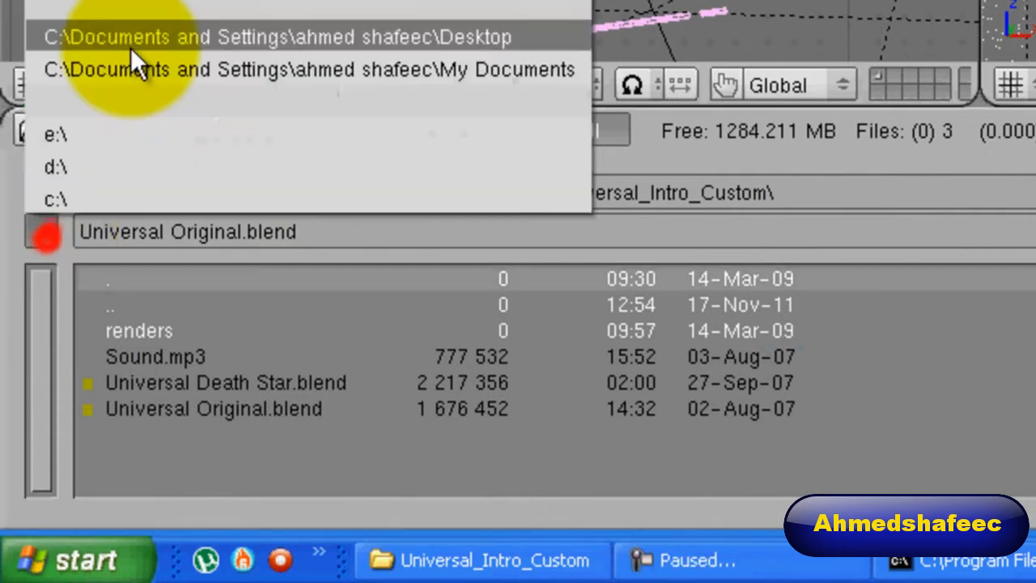
left_click(42, 233)
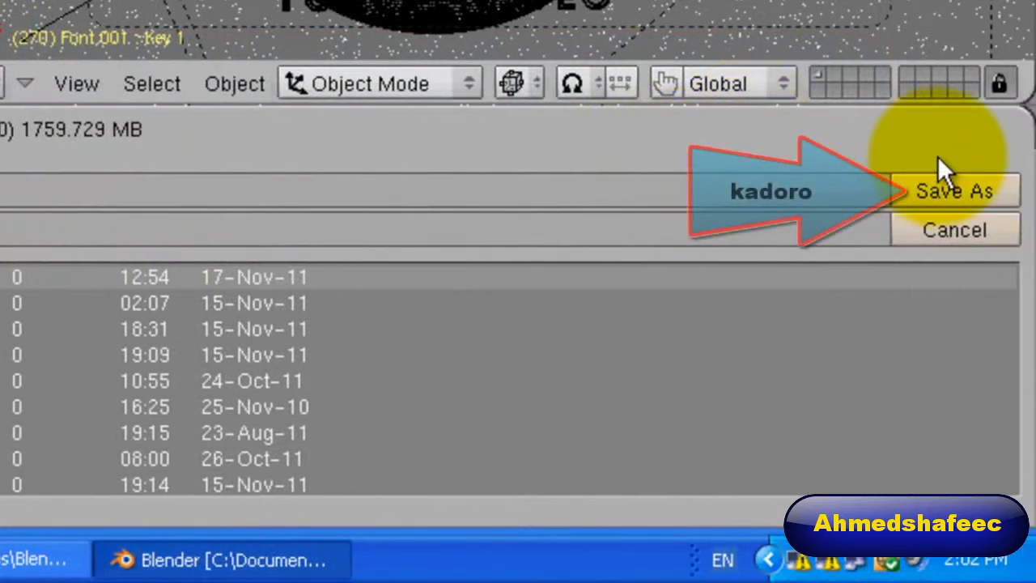
left_click(960, 194)
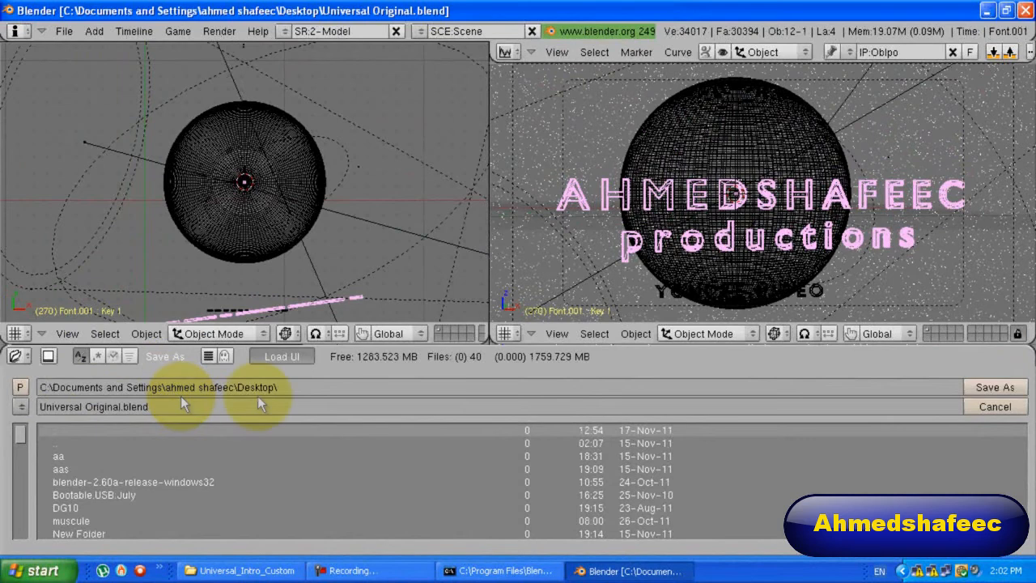
left_click(1004, 387)
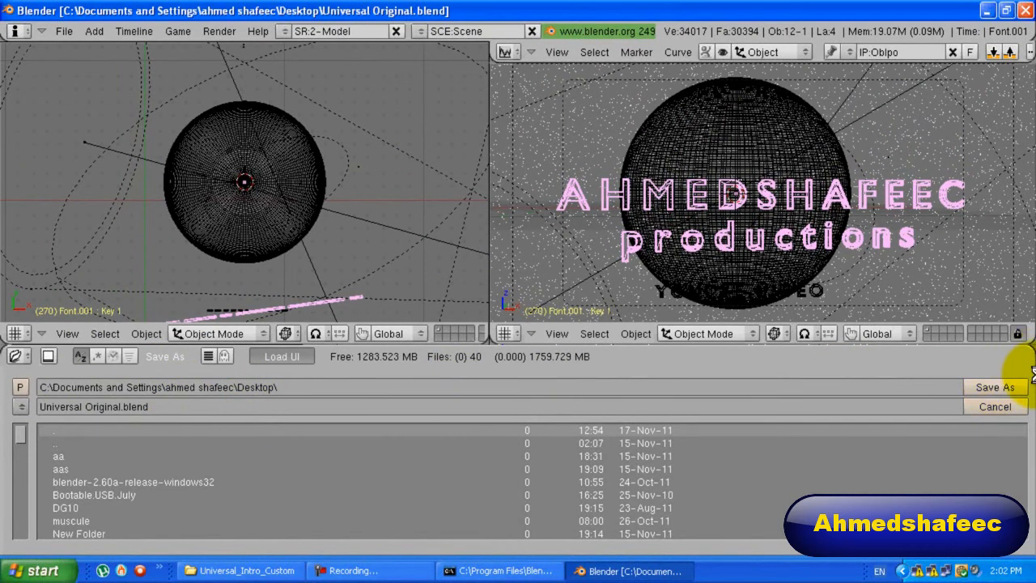